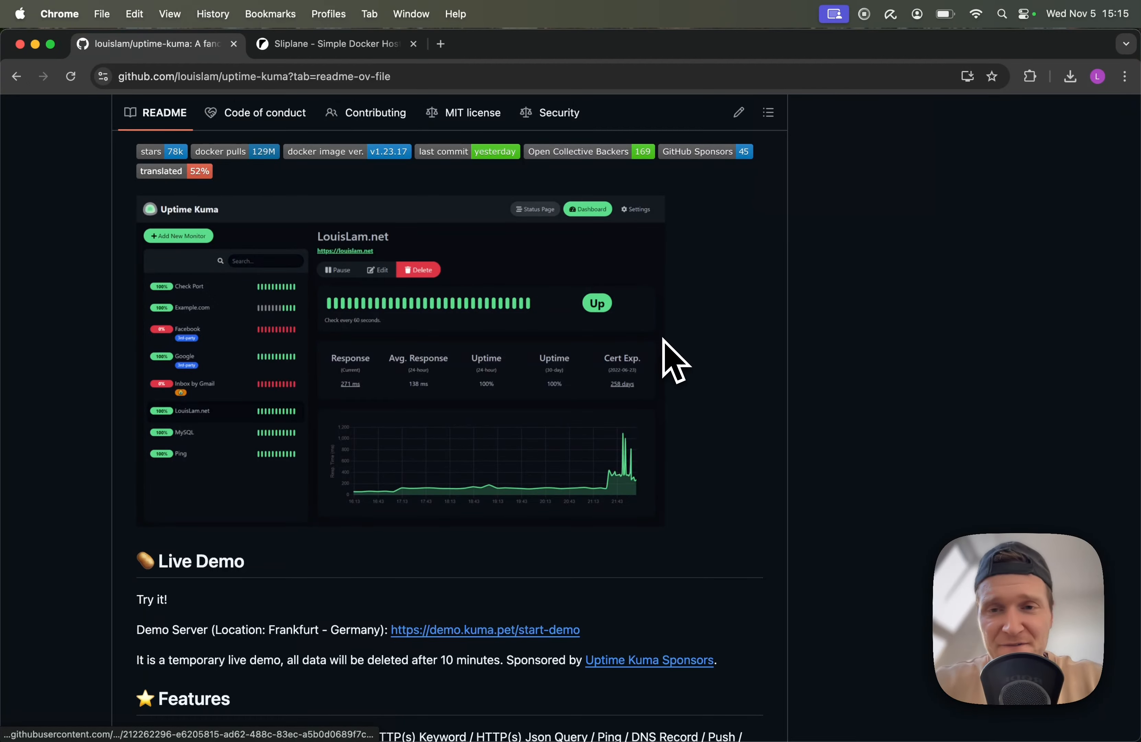
# Open sliplane.io in a fresh tab and sign in with GitHub
pyautogui.scroll(15, 665, 339)
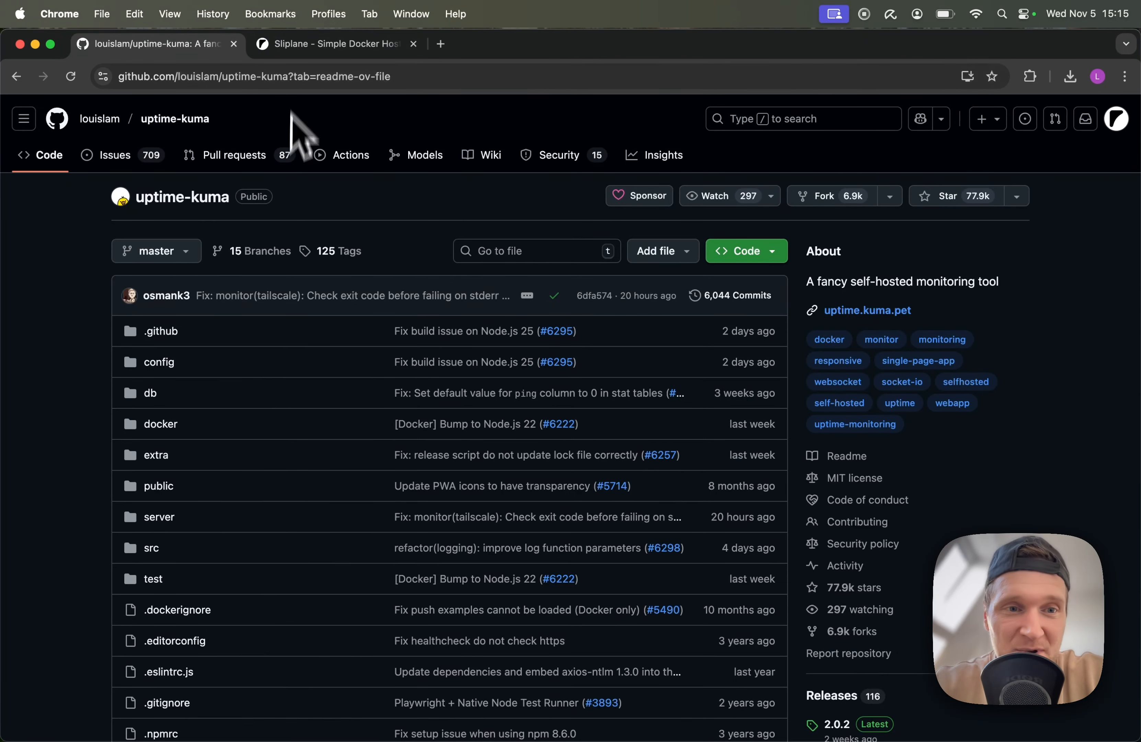
pyautogui.scroll(-10, 378, 277)
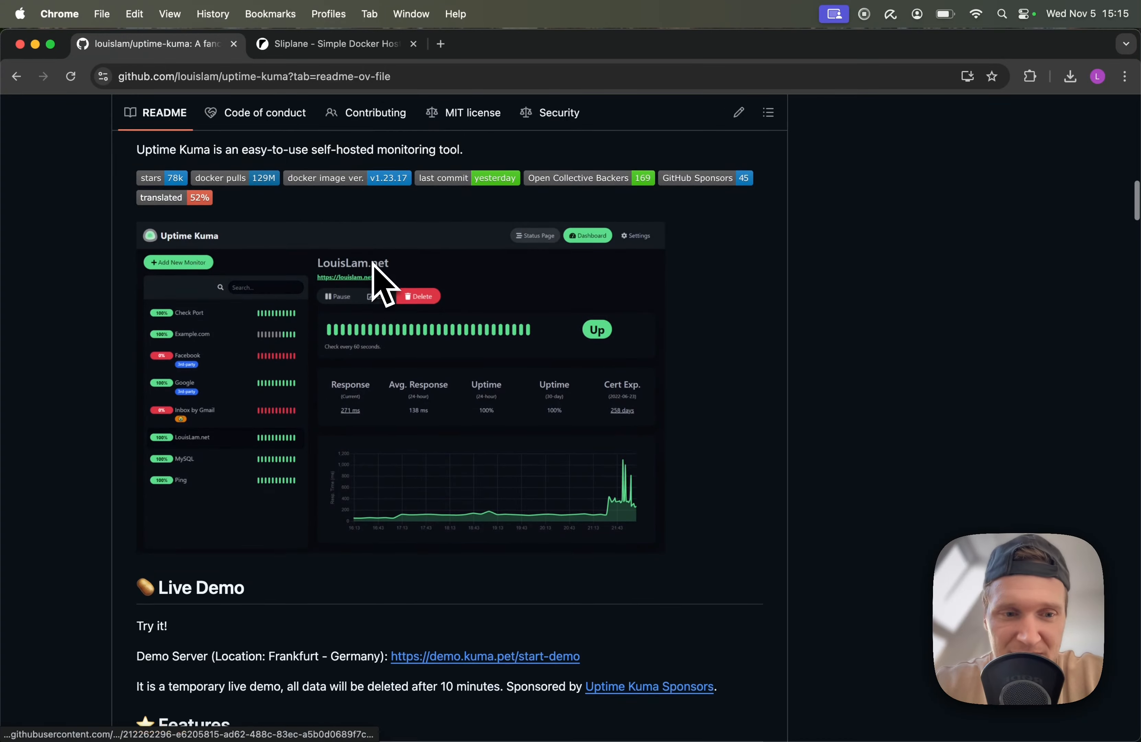
pyautogui.scroll(-5, 569, 338)
pyautogui.scroll(-8, 568, 337)
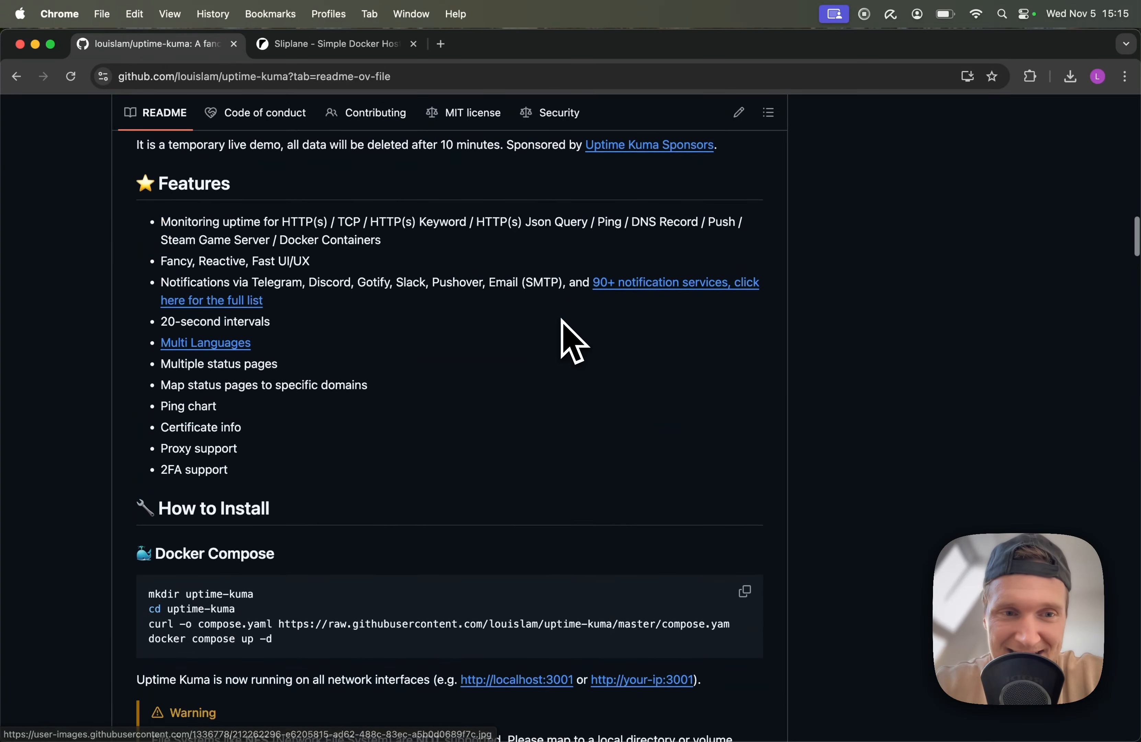
pyautogui.scroll(6, 569, 337)
pyautogui.scroll(-10, 568, 337)
pyautogui.scroll(-11, 562, 322)
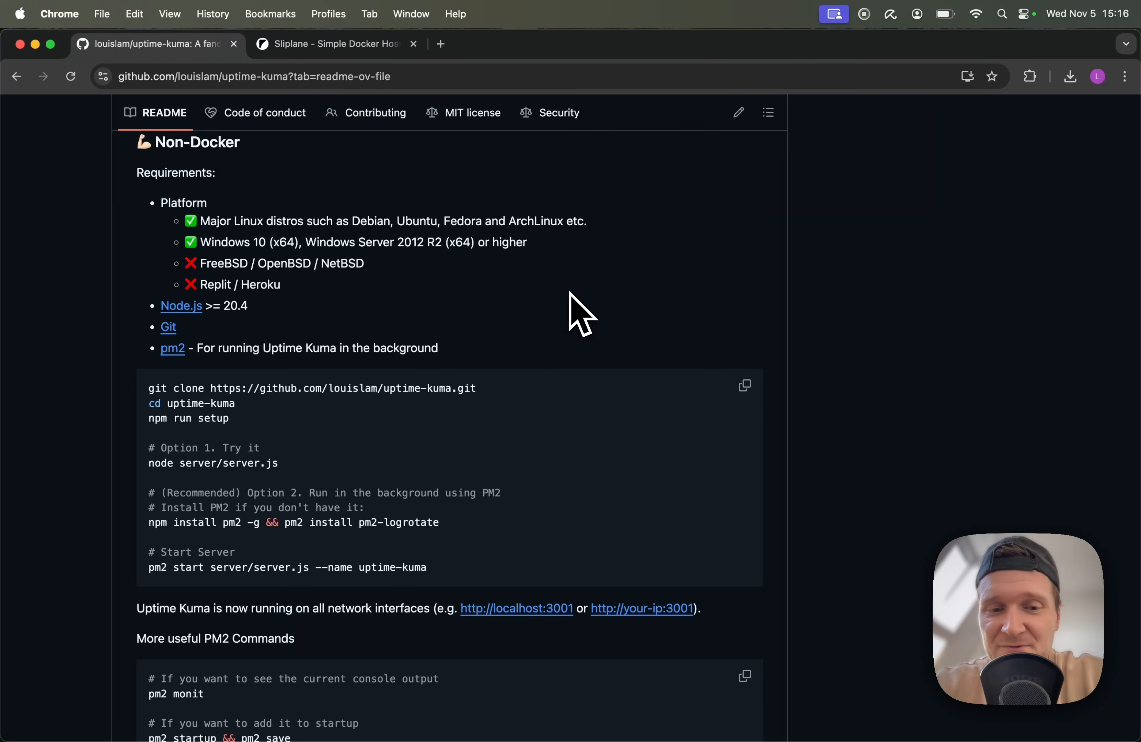
pyautogui.scroll(20, 570, 292)
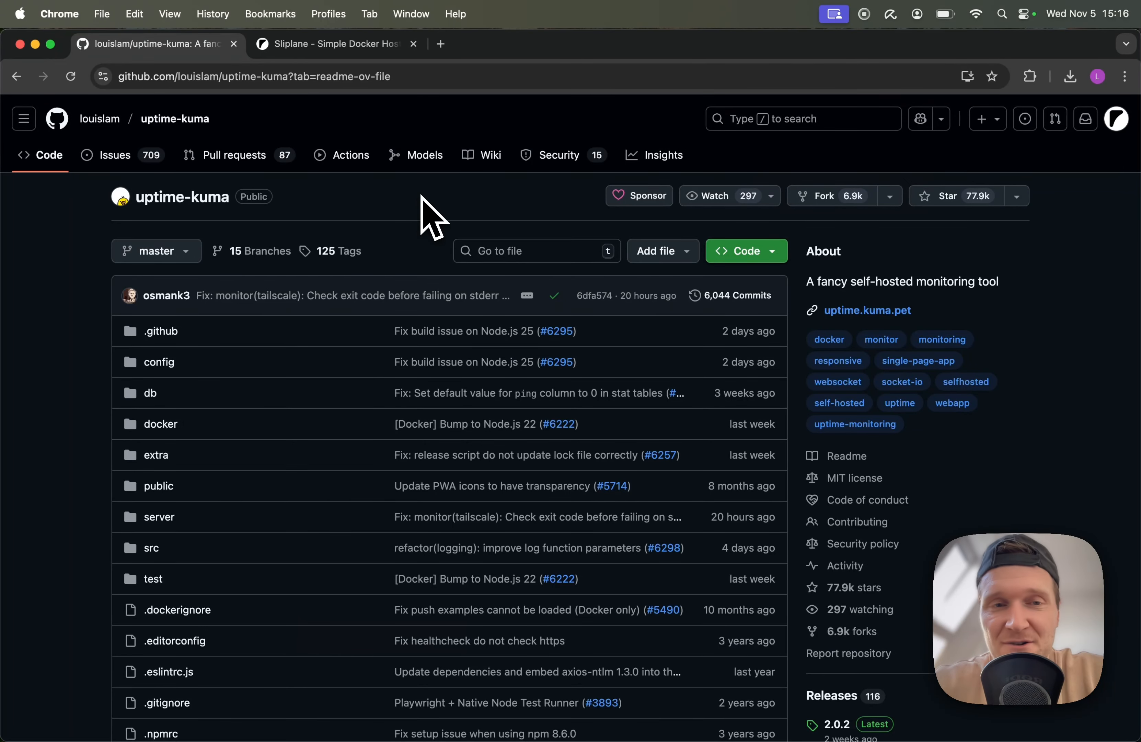
pyautogui.click(440, 44)
pyautogui.click(413, 44)
pyautogui.write('sliplane.io')
pyautogui.press('Return')
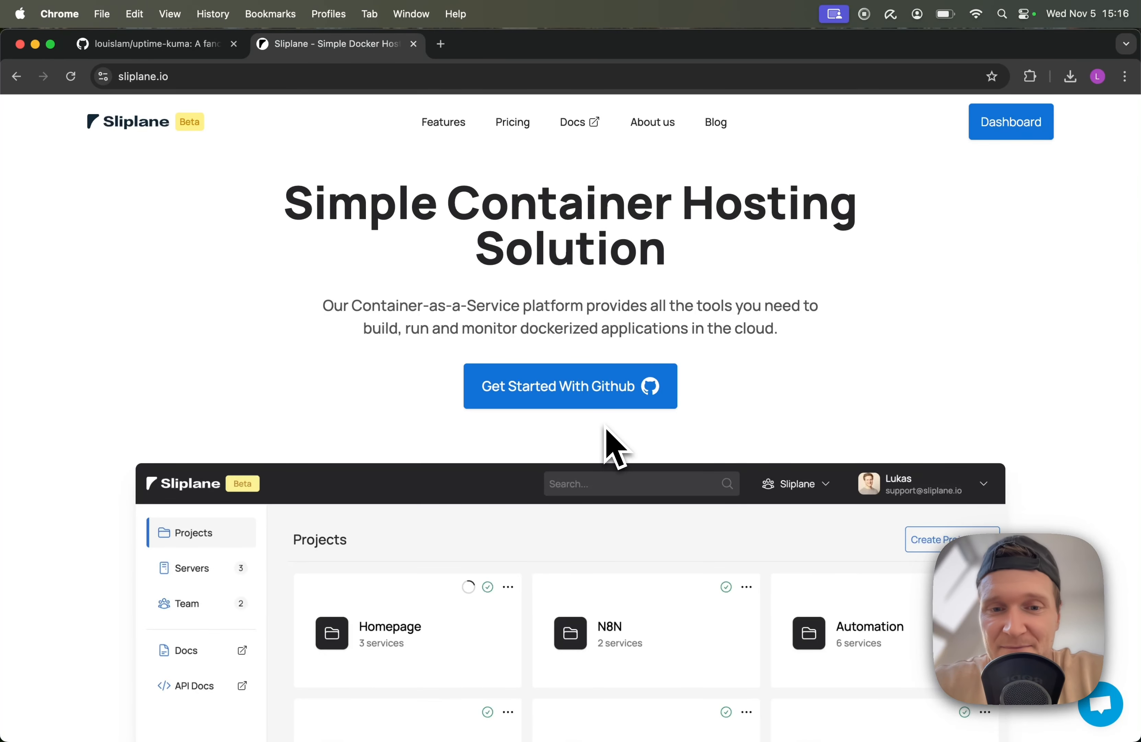
pyautogui.click(557, 400)
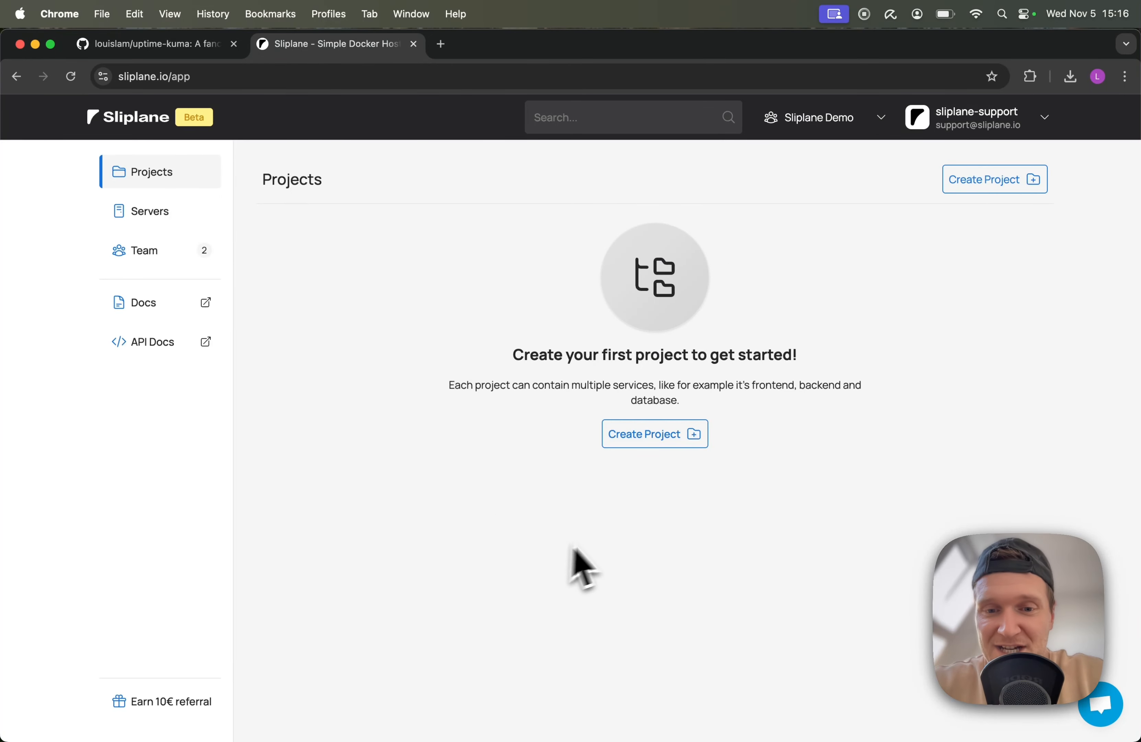
# Create a new project named 'uptime monitor'
pyautogui.click(662, 446)
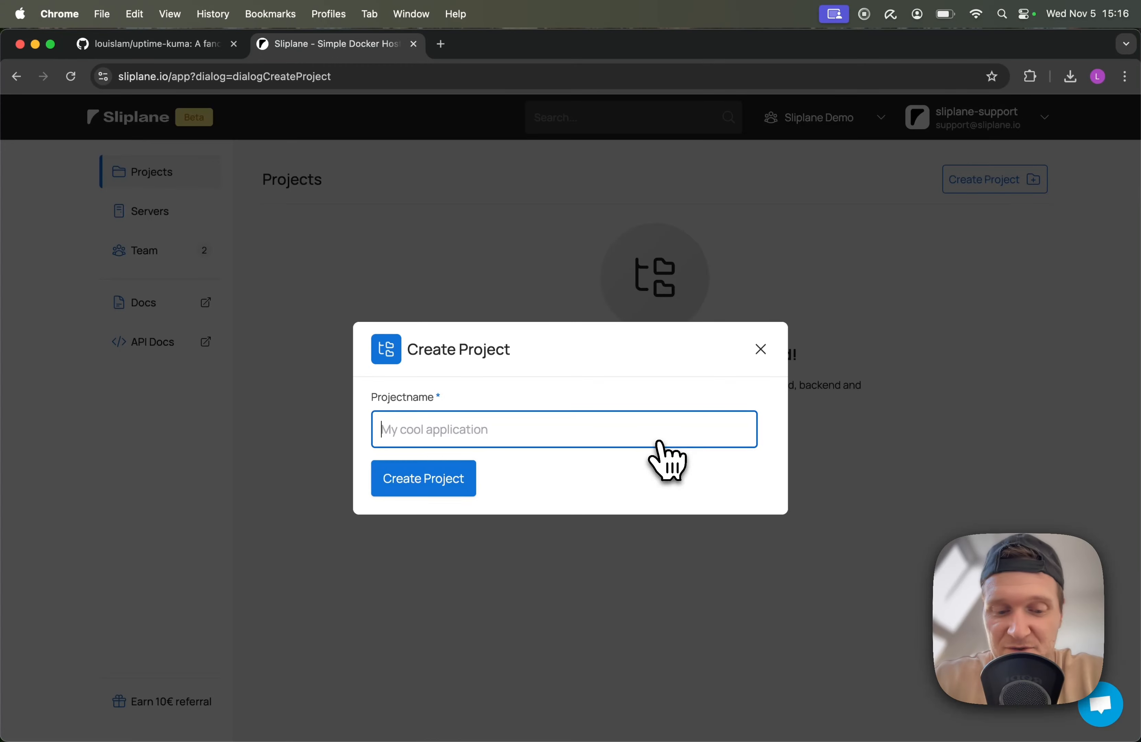
pyautogui.write('up')
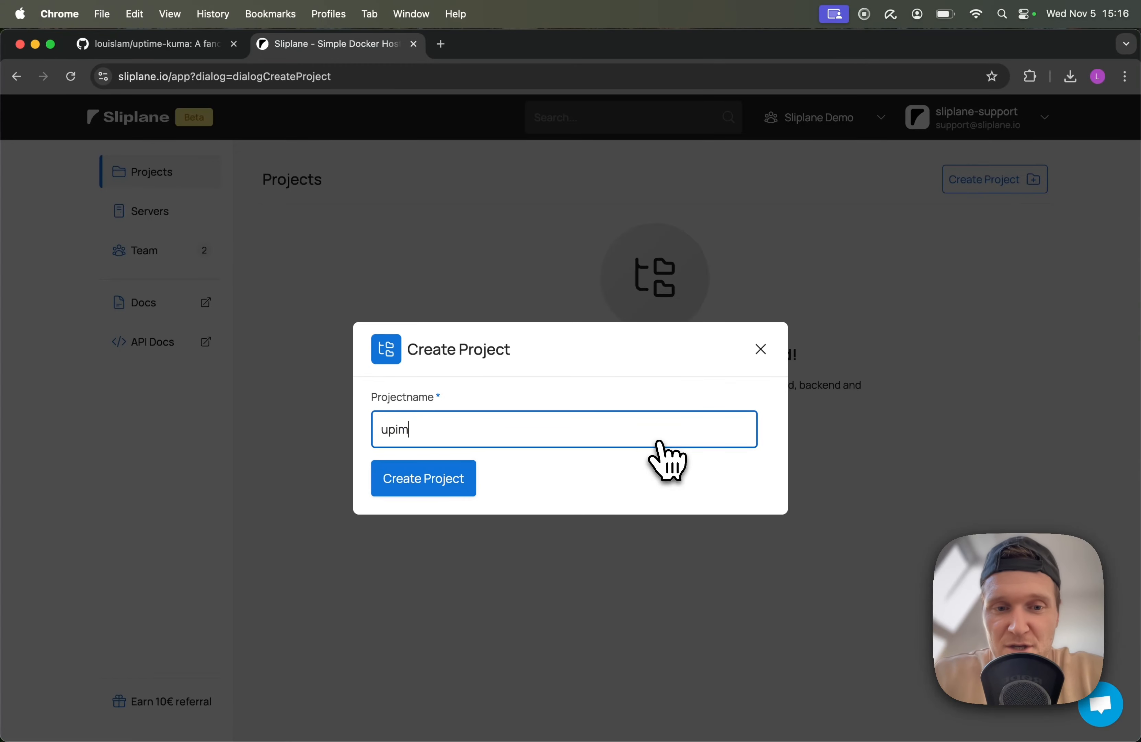
pyautogui.write('time monit')
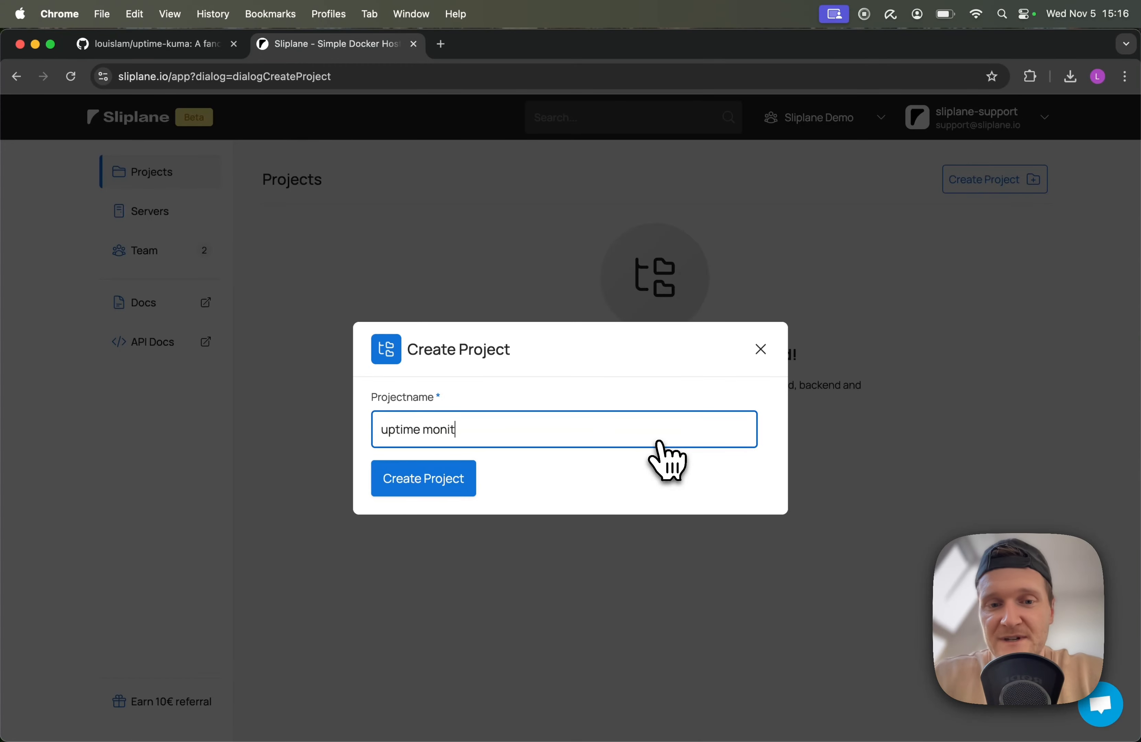
pyautogui.write('or')
pyautogui.press('Return')
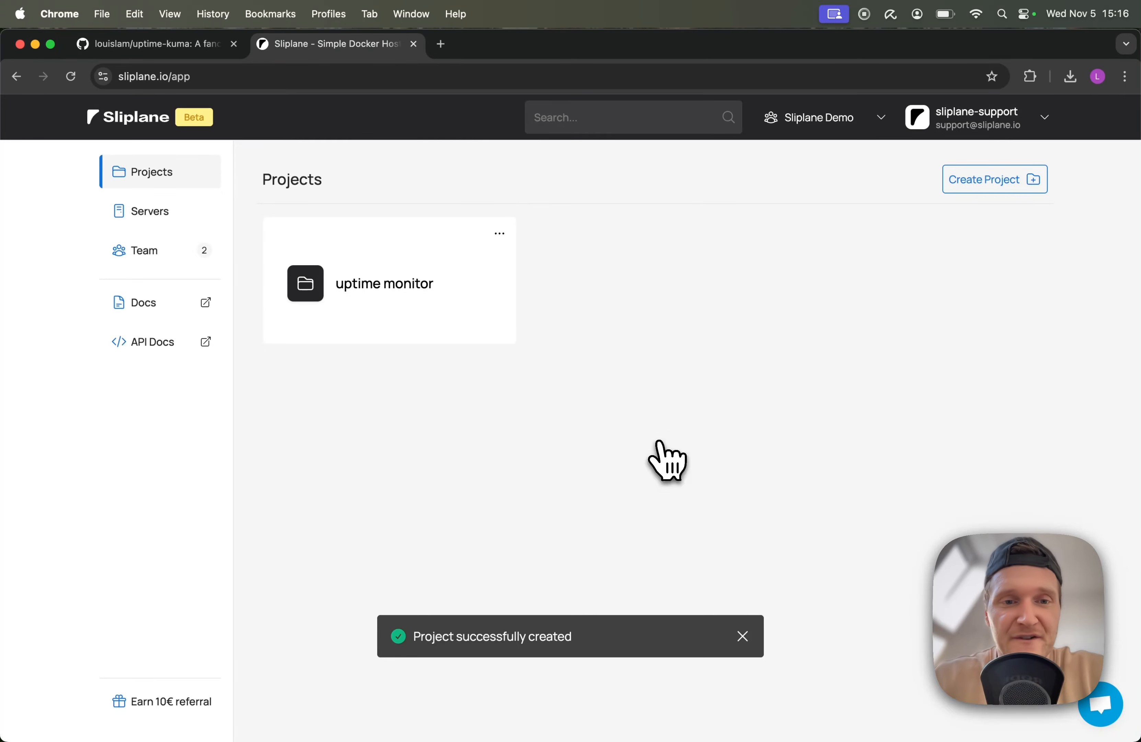
# From the uptime monitor project's Deploy Service flow, create a paid server named 'demo'
pyautogui.click(405, 272)
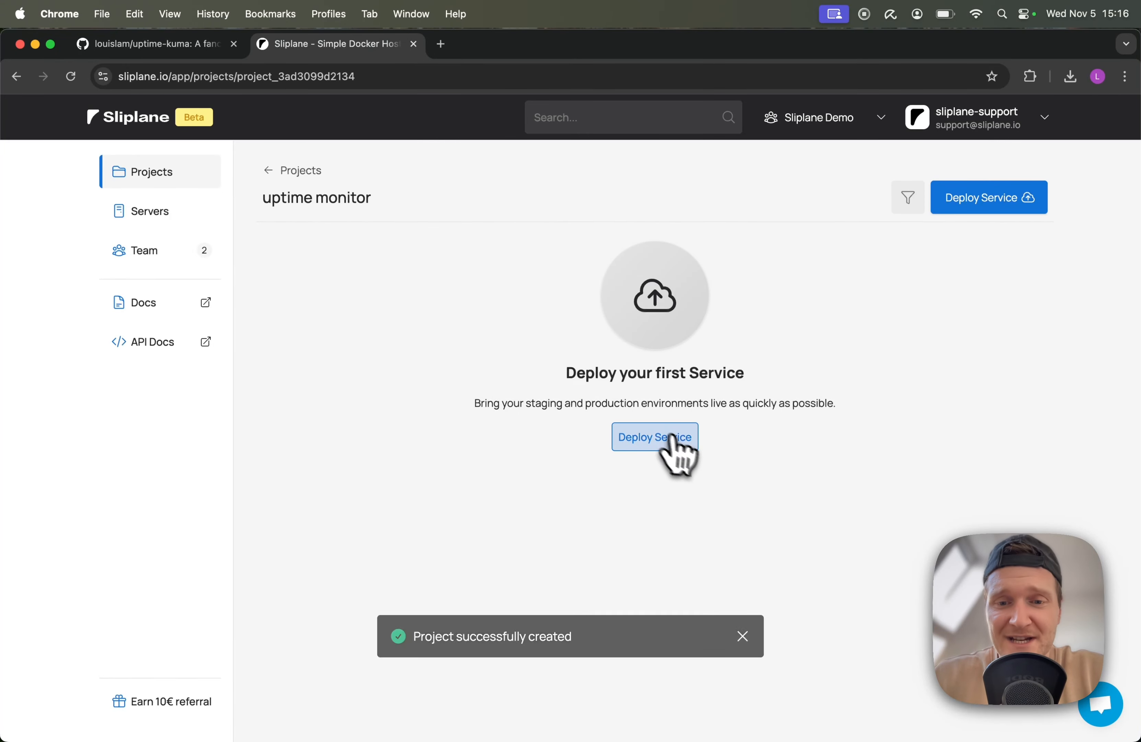
pyautogui.click(672, 437)
pyautogui.click(383, 363)
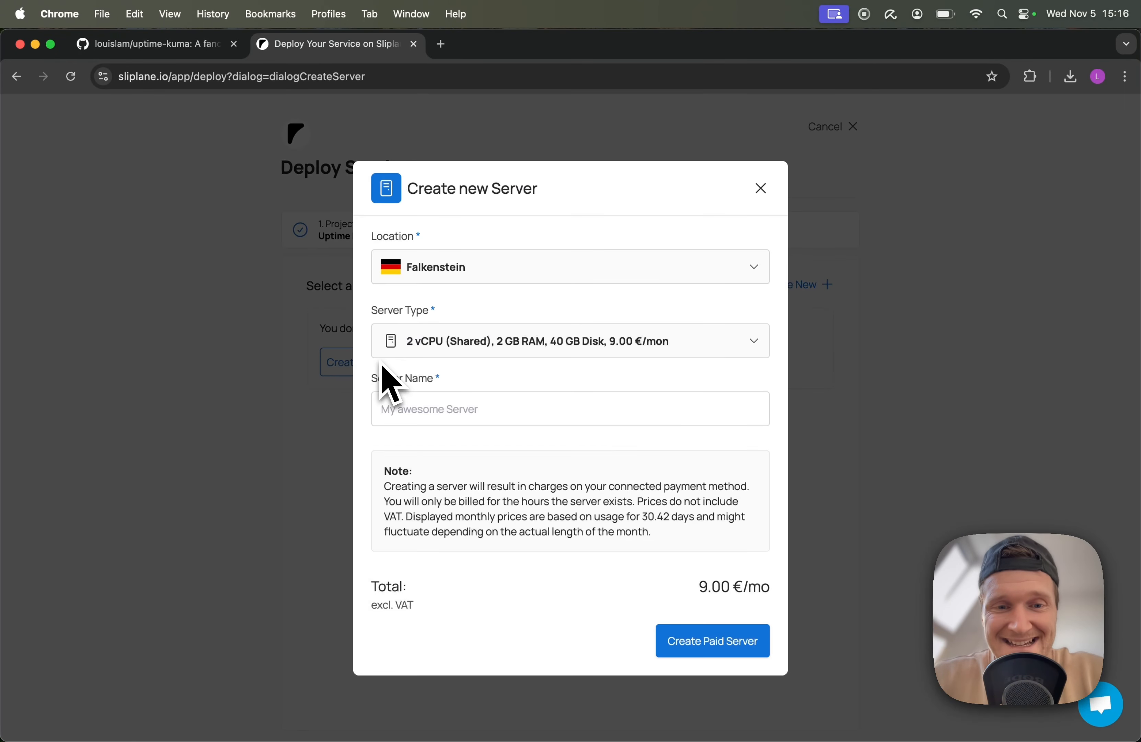
pyautogui.click(445, 408)
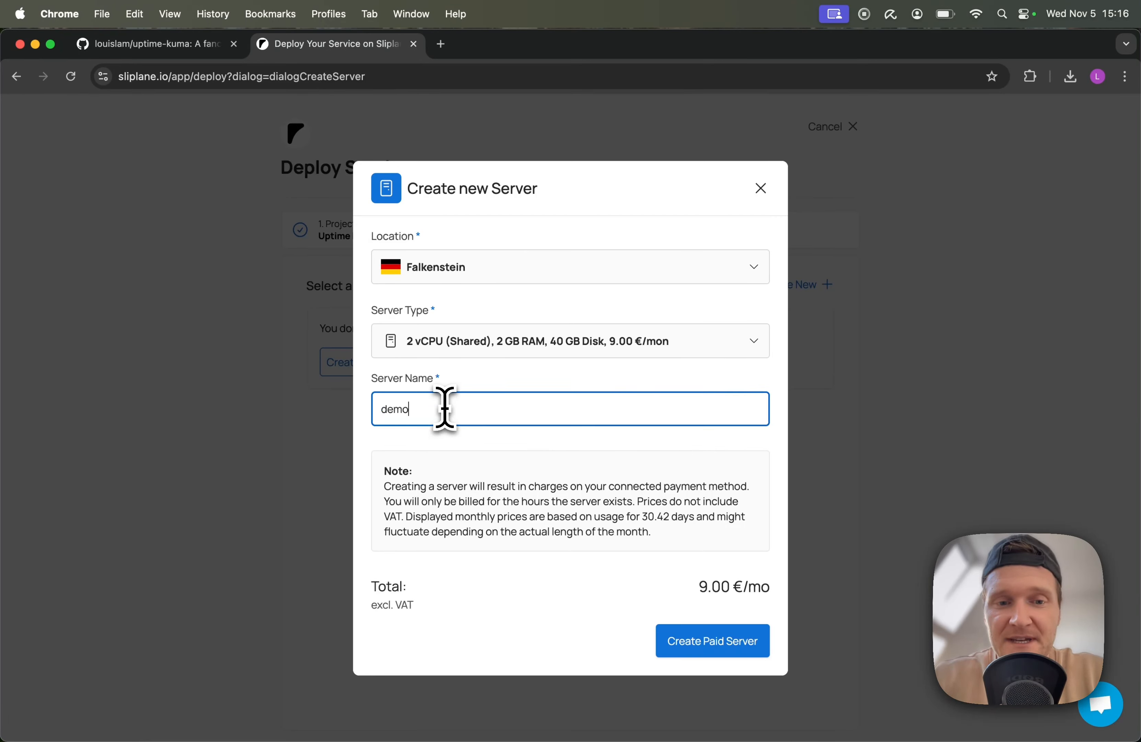
pyautogui.press('Return')
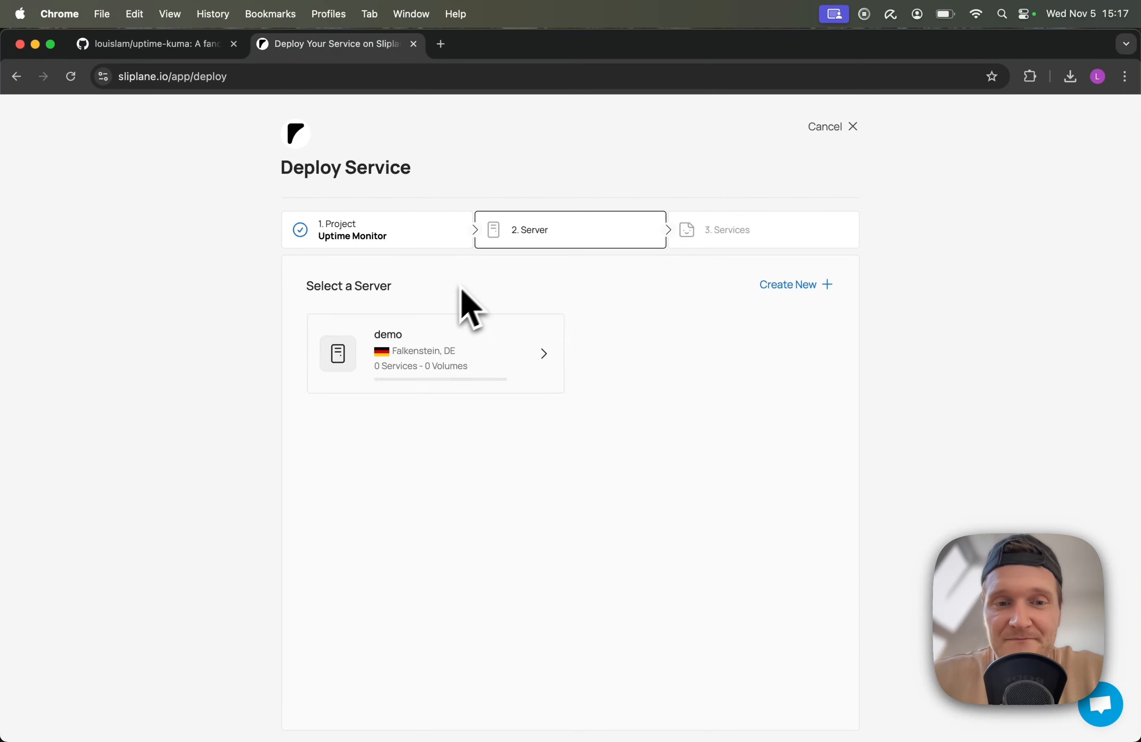
# Pick the demo server and add a new Registry service
pyautogui.click(431, 345)
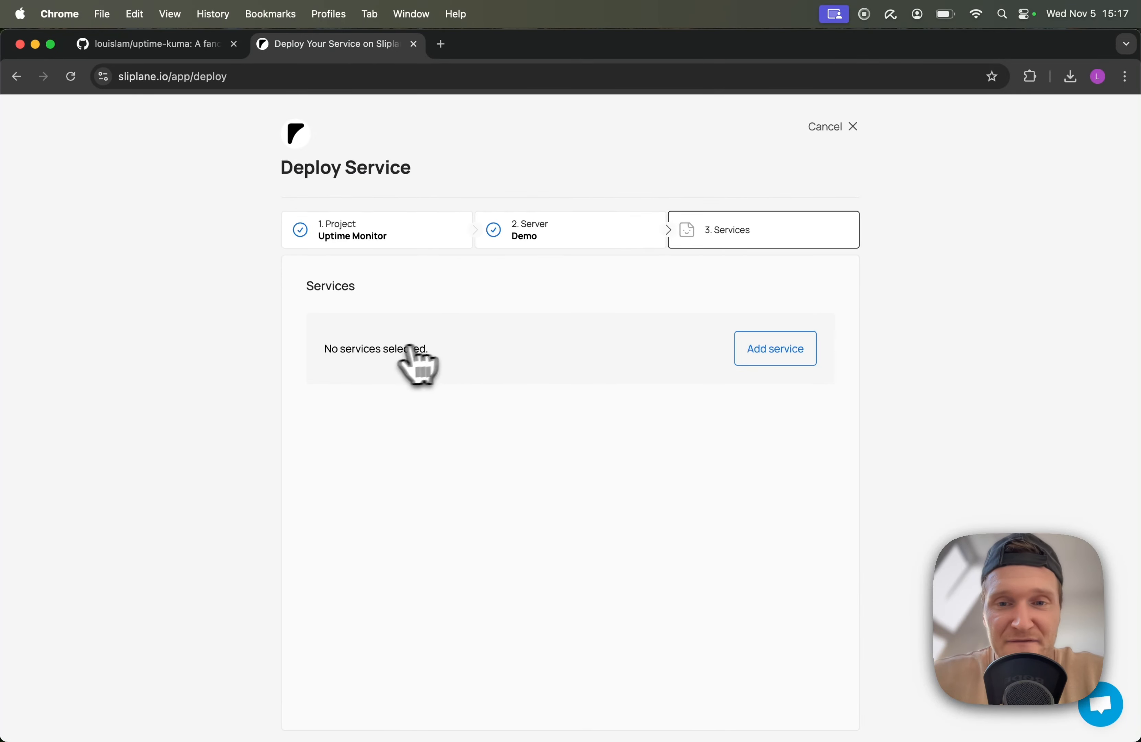
pyautogui.click(784, 359)
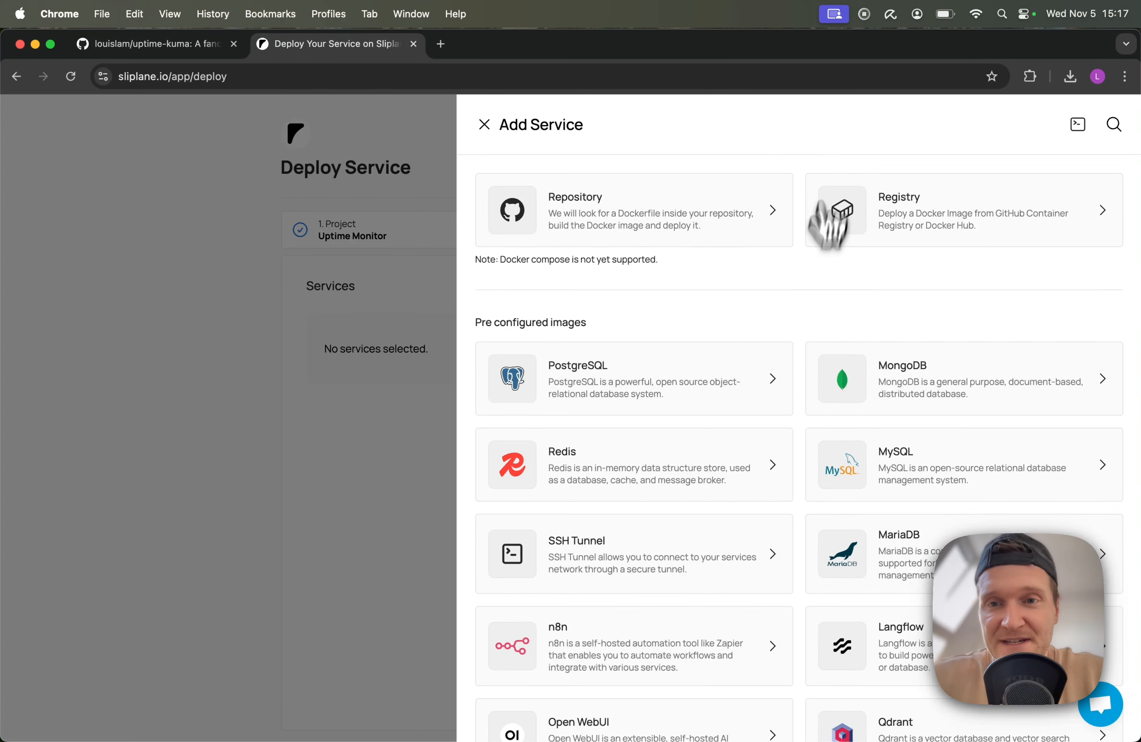
pyautogui.click(932, 222)
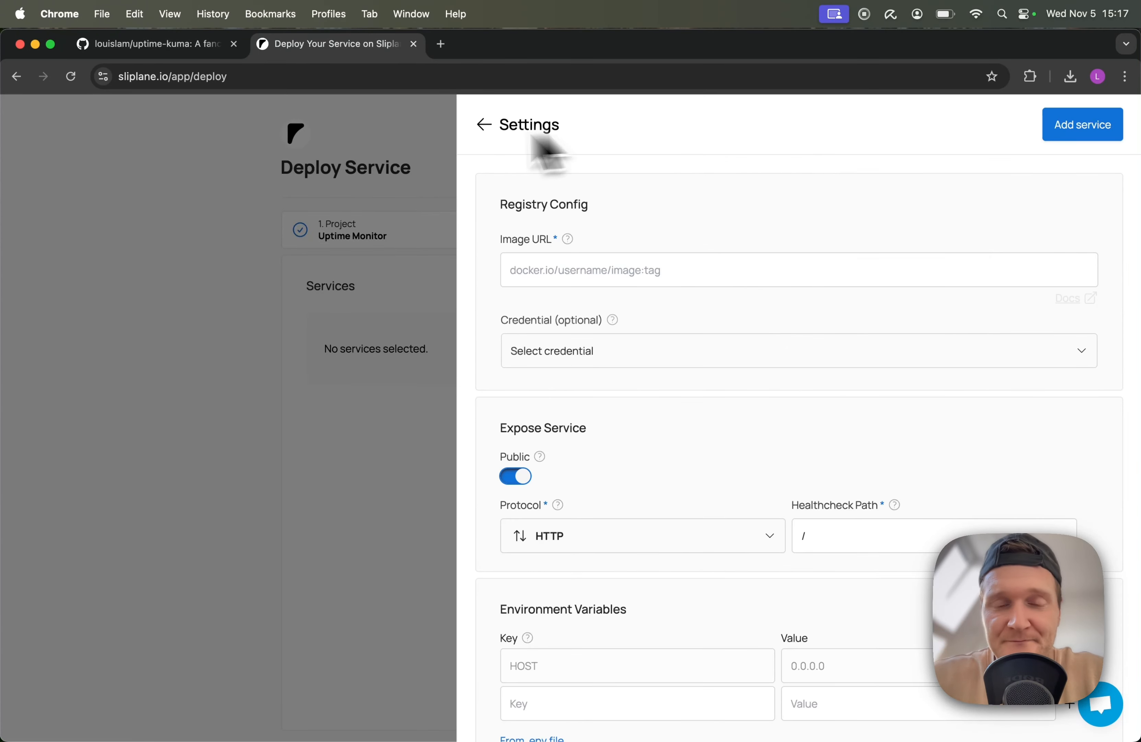
# Set the image URL to docker.io/louislam/uptime-kuma:latest
pyautogui.click(554, 273)
pyautogui.write('up')
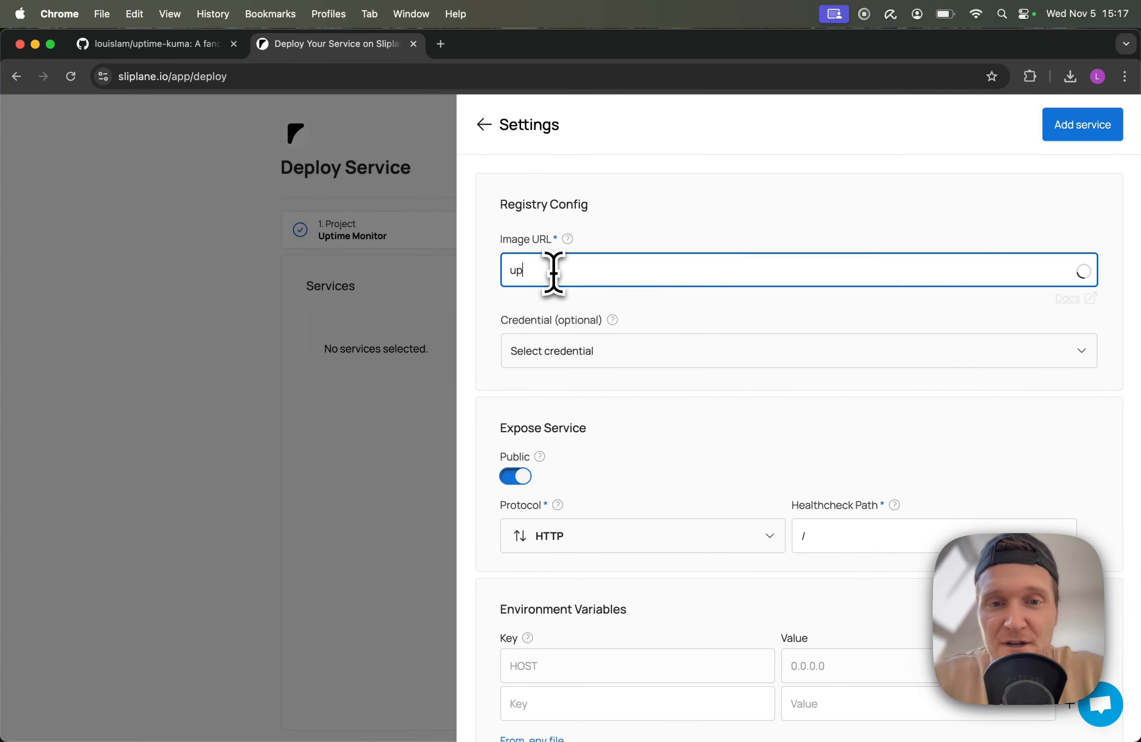
pyautogui.write('time')
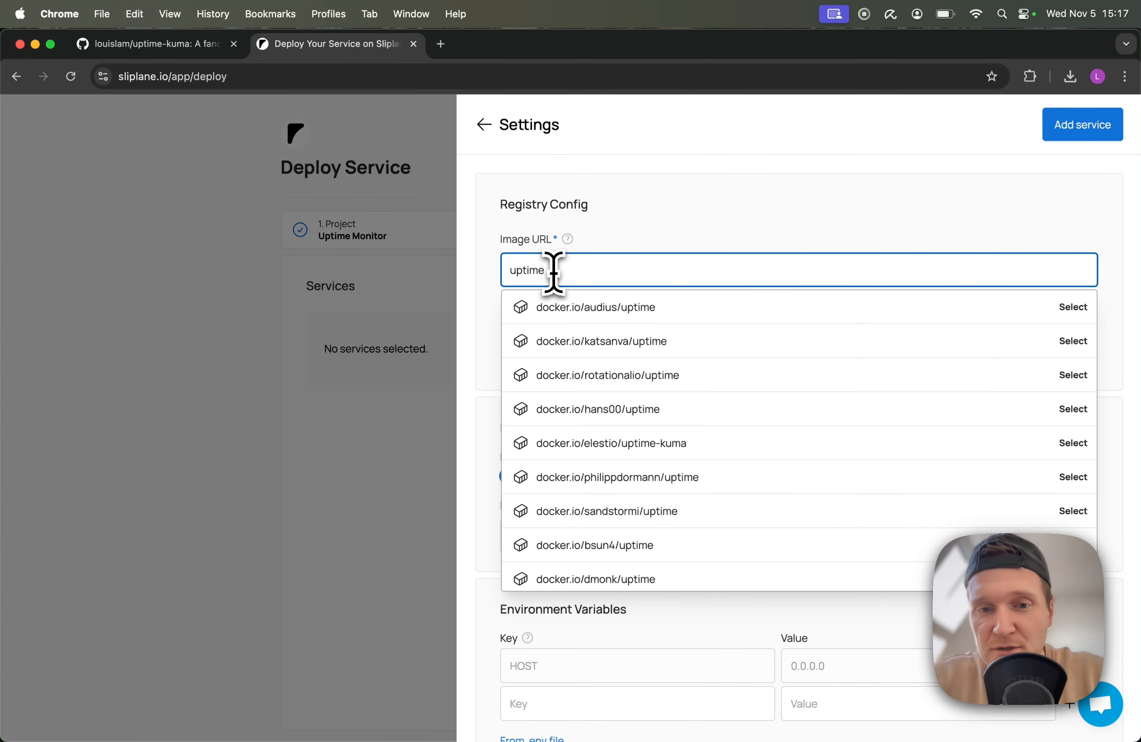
pyautogui.write('kuma')
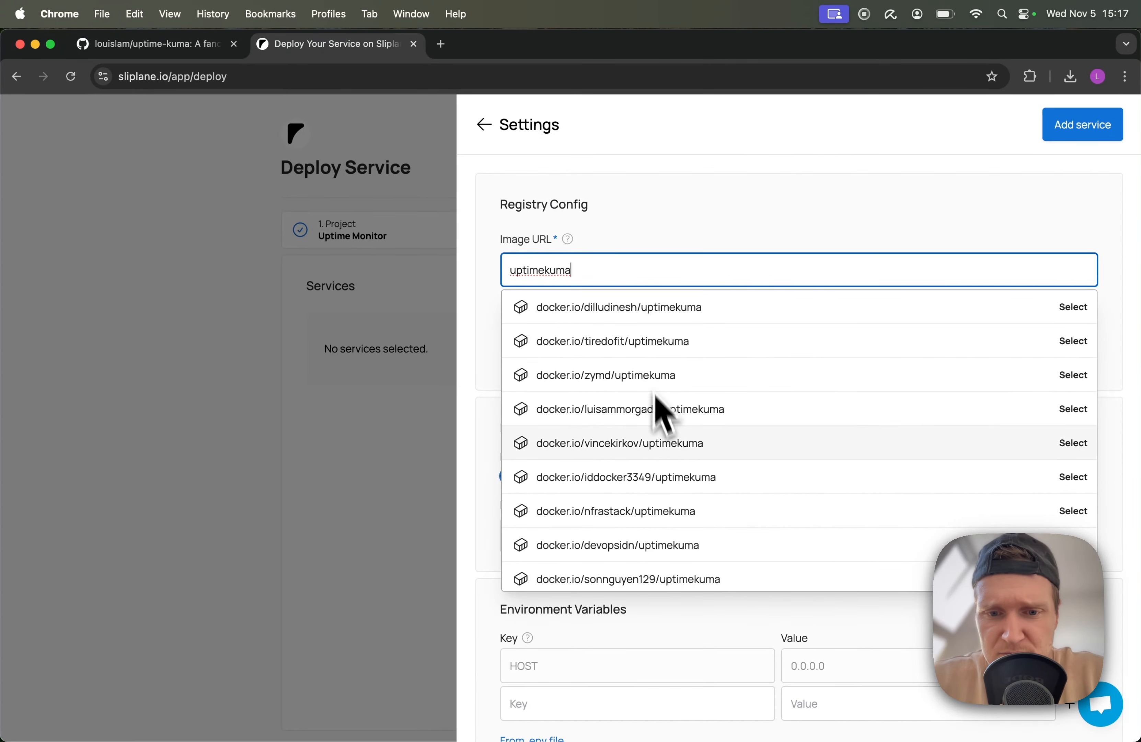
pyautogui.scroll(-1, 667, 434)
pyautogui.scroll(1, 664, 435)
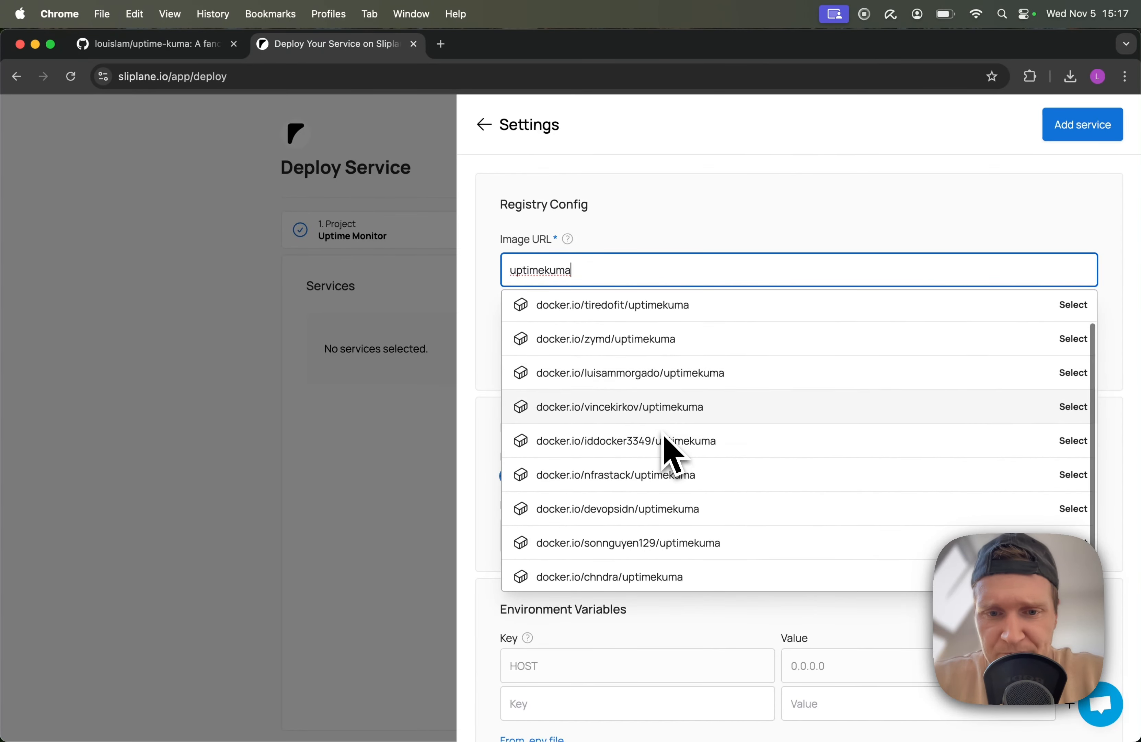
pyautogui.click(544, 269)
pyautogui.write('-')
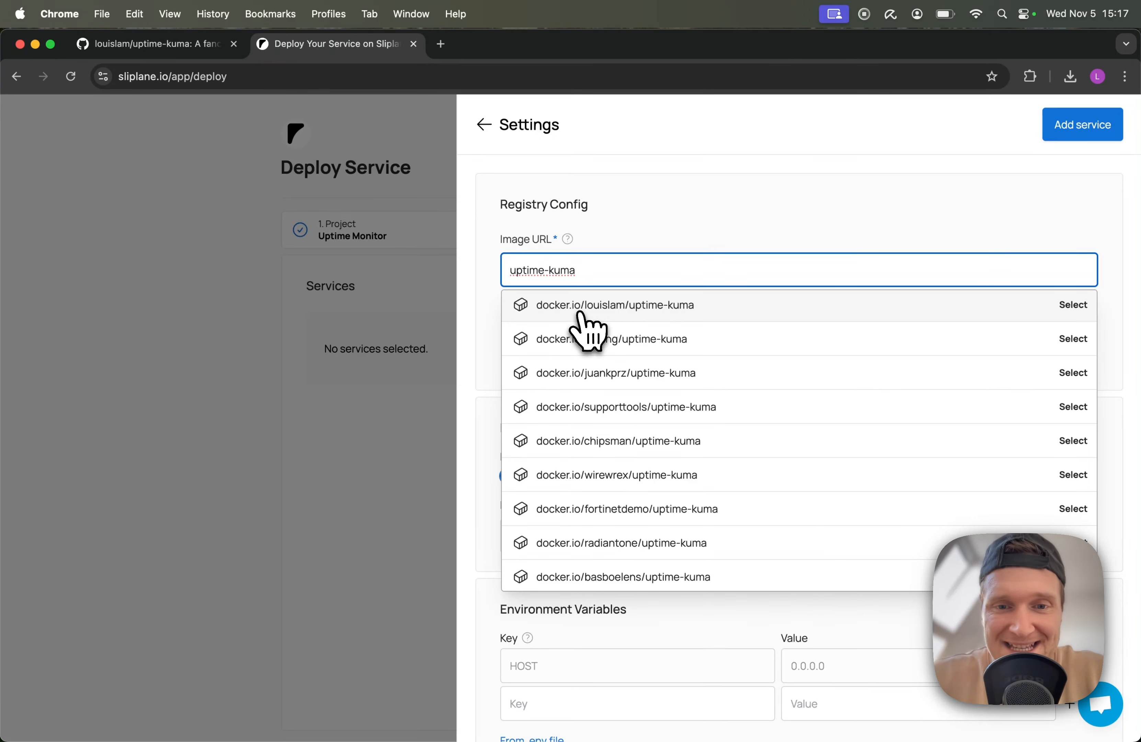
pyautogui.click(621, 313)
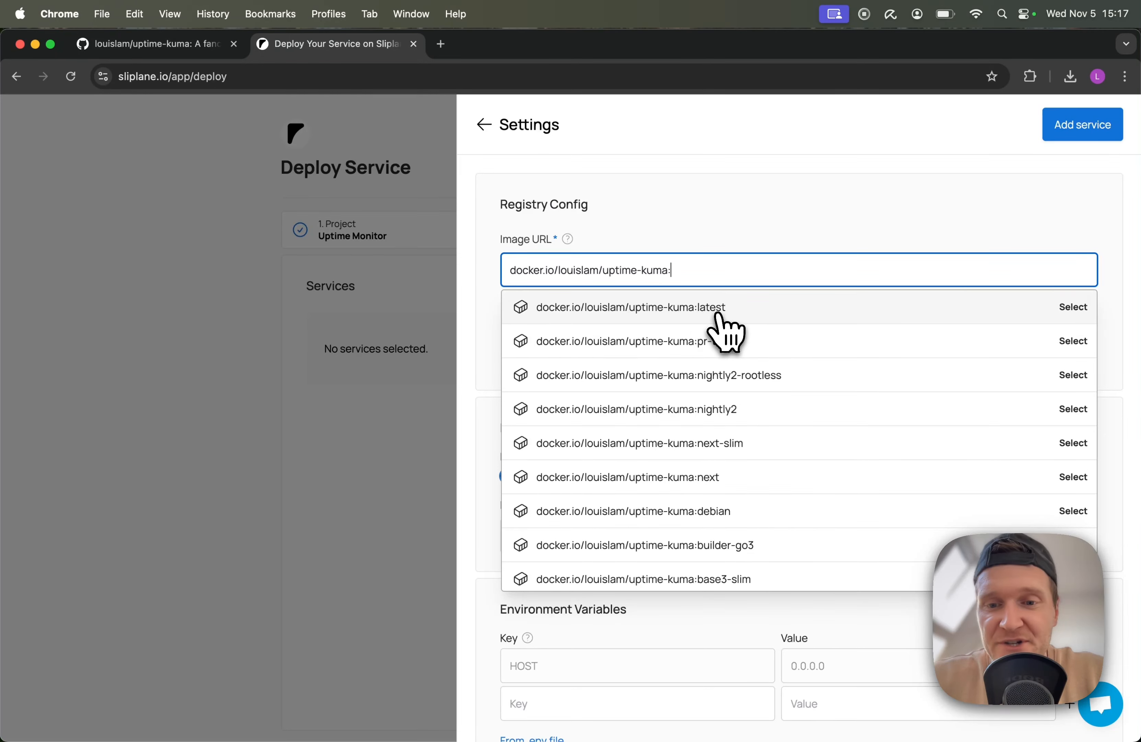
pyautogui.scroll(-7, 734, 506)
pyautogui.scroll(-3, 735, 505)
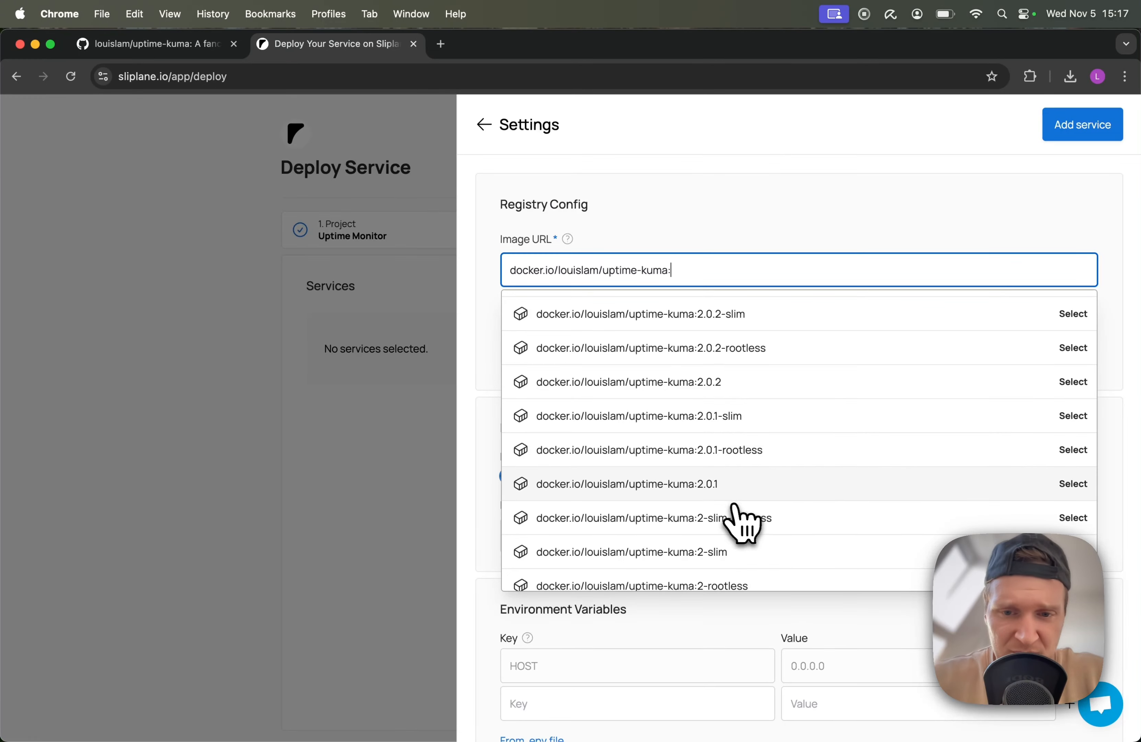
pyautogui.scroll(10, 732, 501)
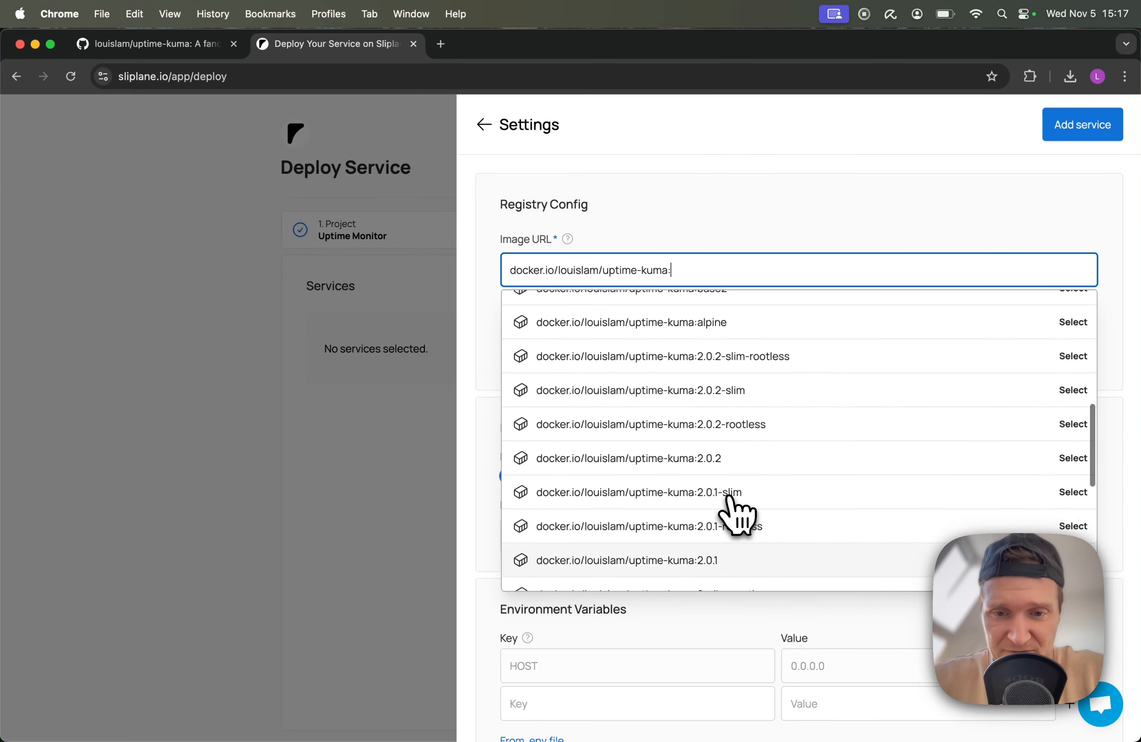
pyautogui.click(728, 313)
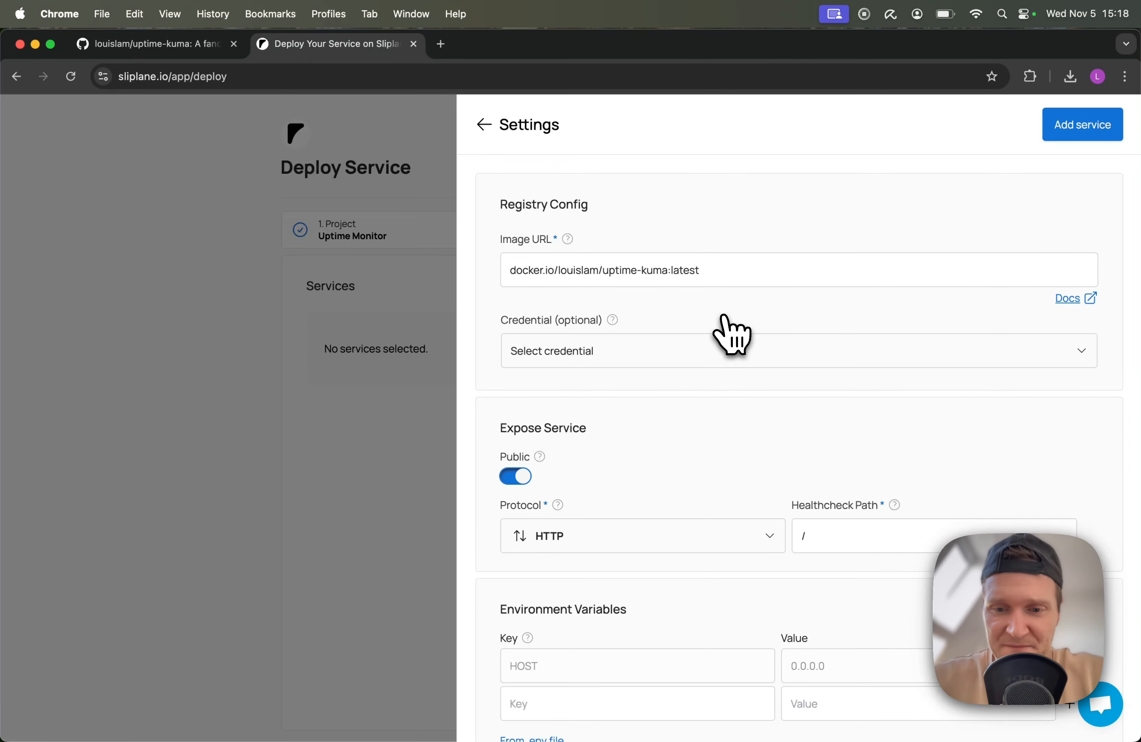
pyautogui.scroll(-7, 728, 318)
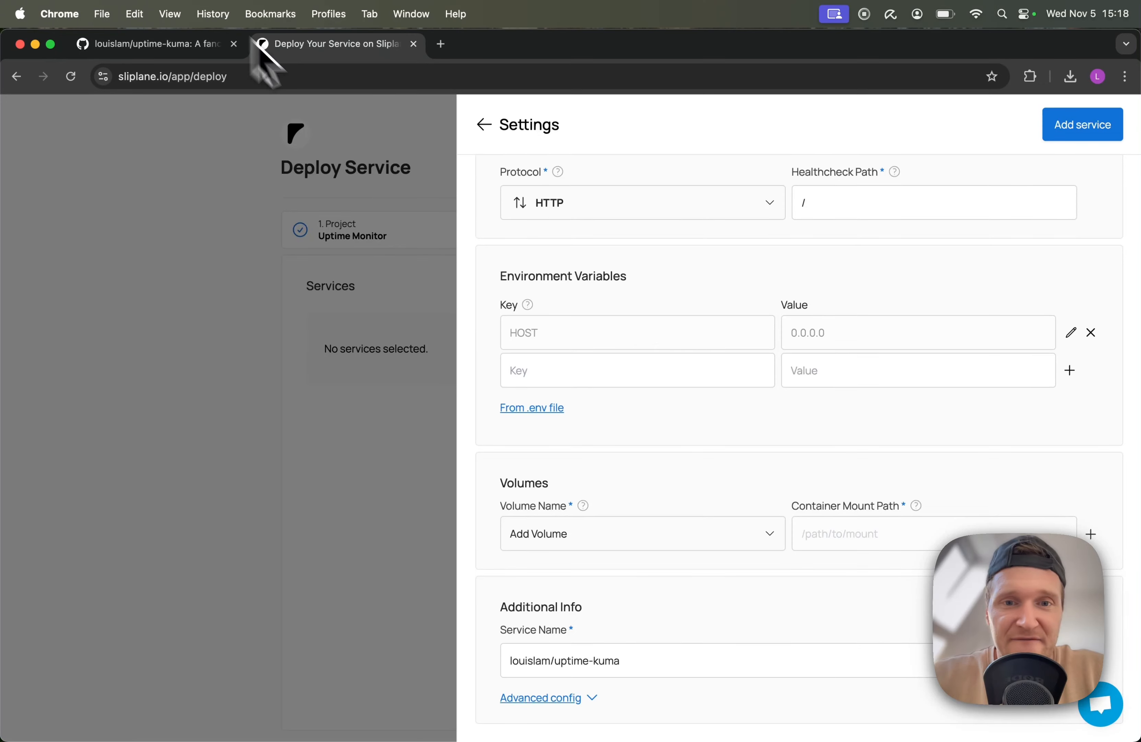
pyautogui.scroll(7, 754, 388)
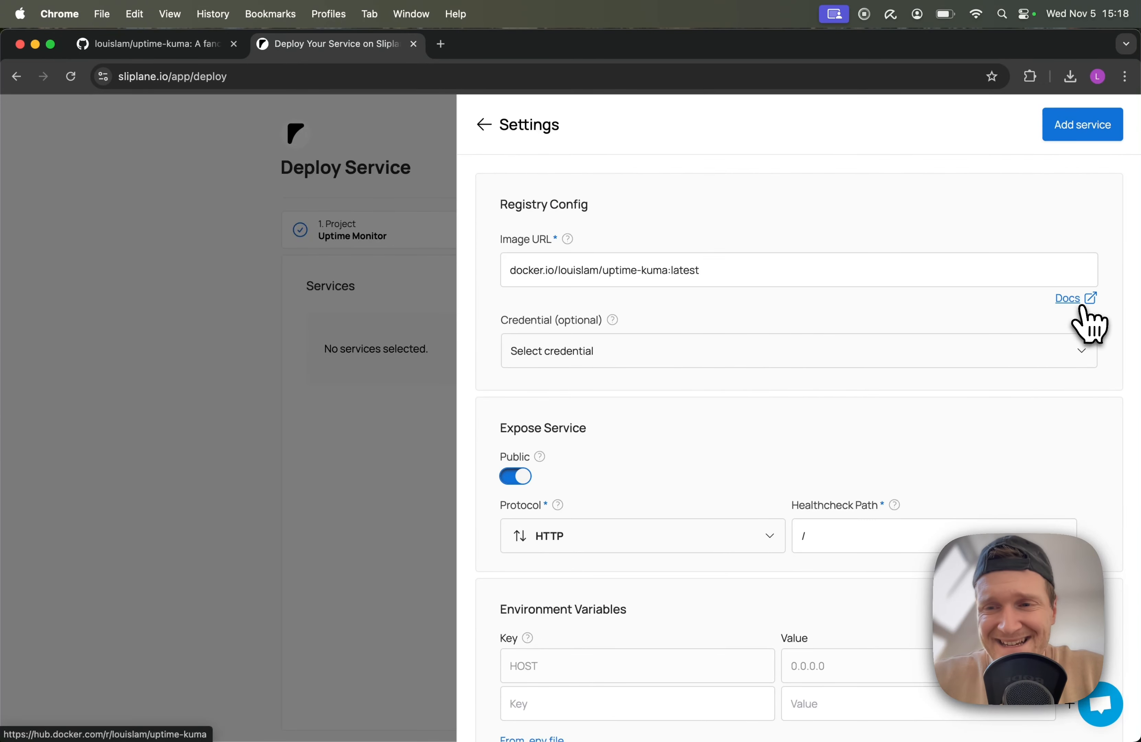
# On the image's Docker Hub page, pick out the /app/data path from the docker run example
pyautogui.click(1089, 326)
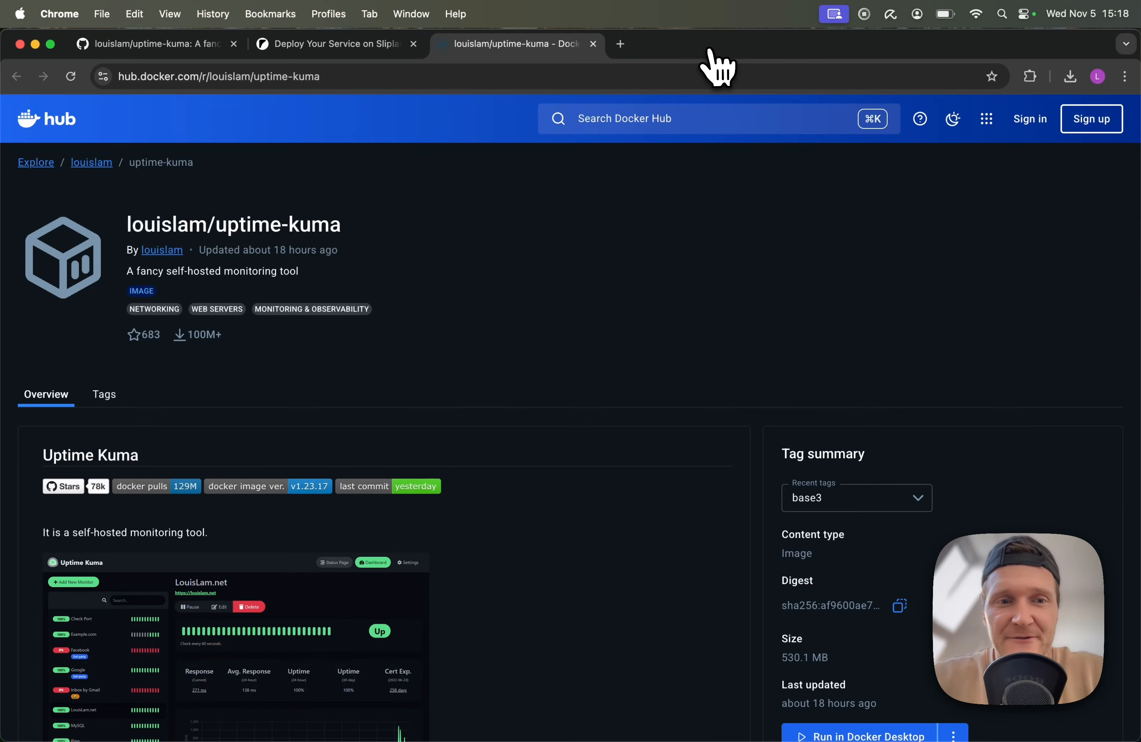
pyautogui.scroll(-13, 424, 433)
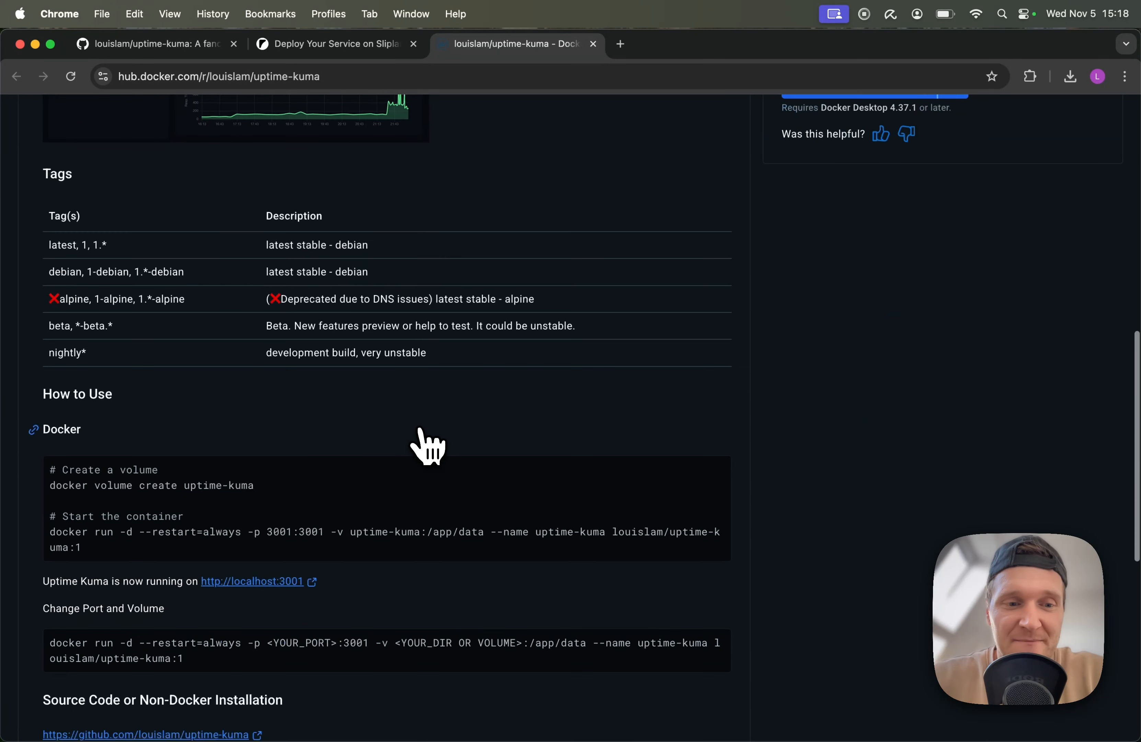
pyautogui.scroll(-2, 420, 430)
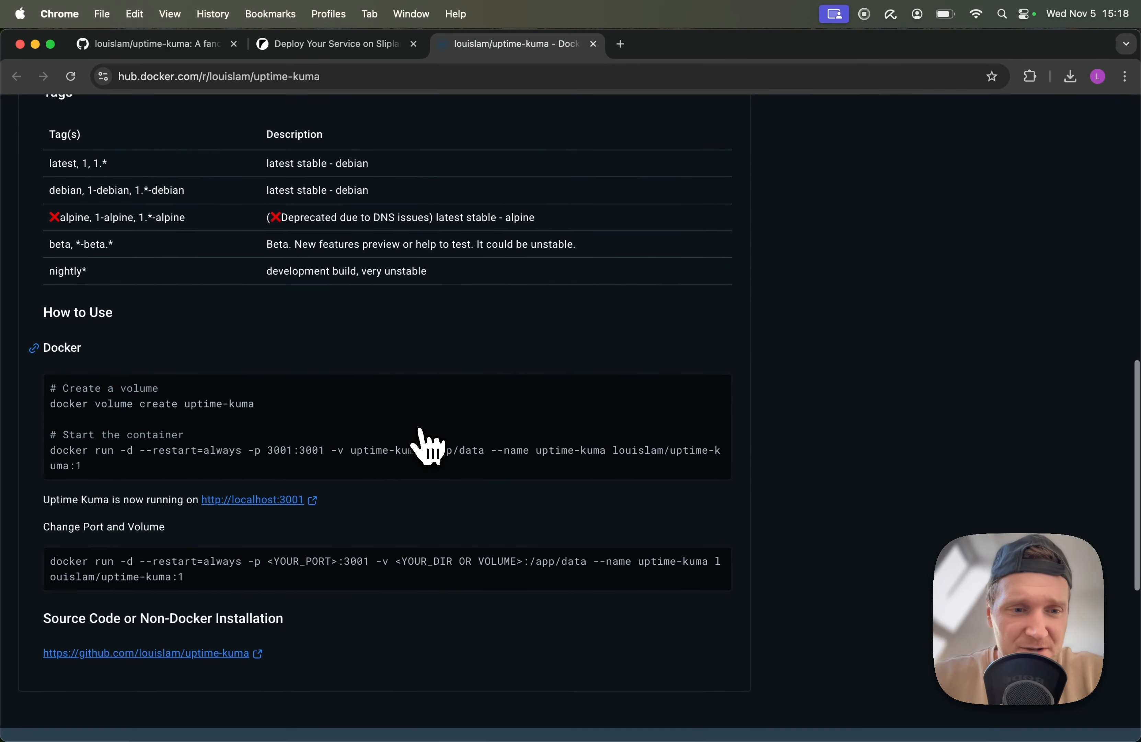
pyautogui.scroll(-1, 420, 429)
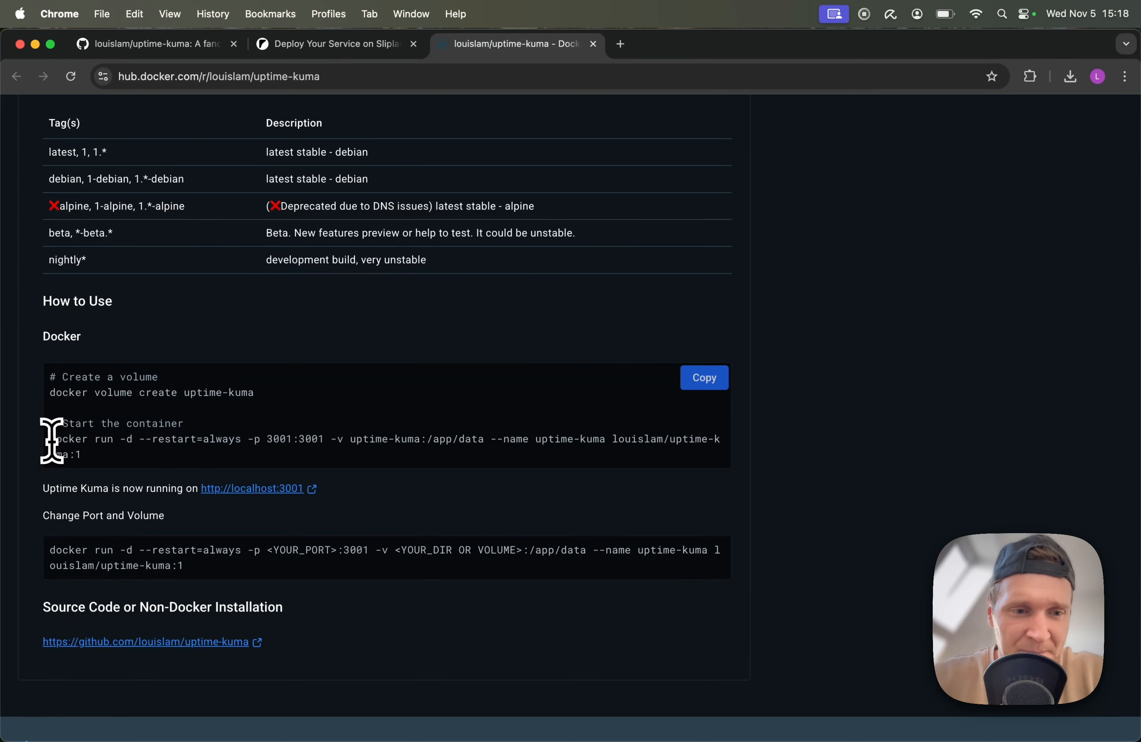
pyautogui.moveTo(50, 440); pyautogui.dragTo(477, 439)
pyautogui.click(333, 440)
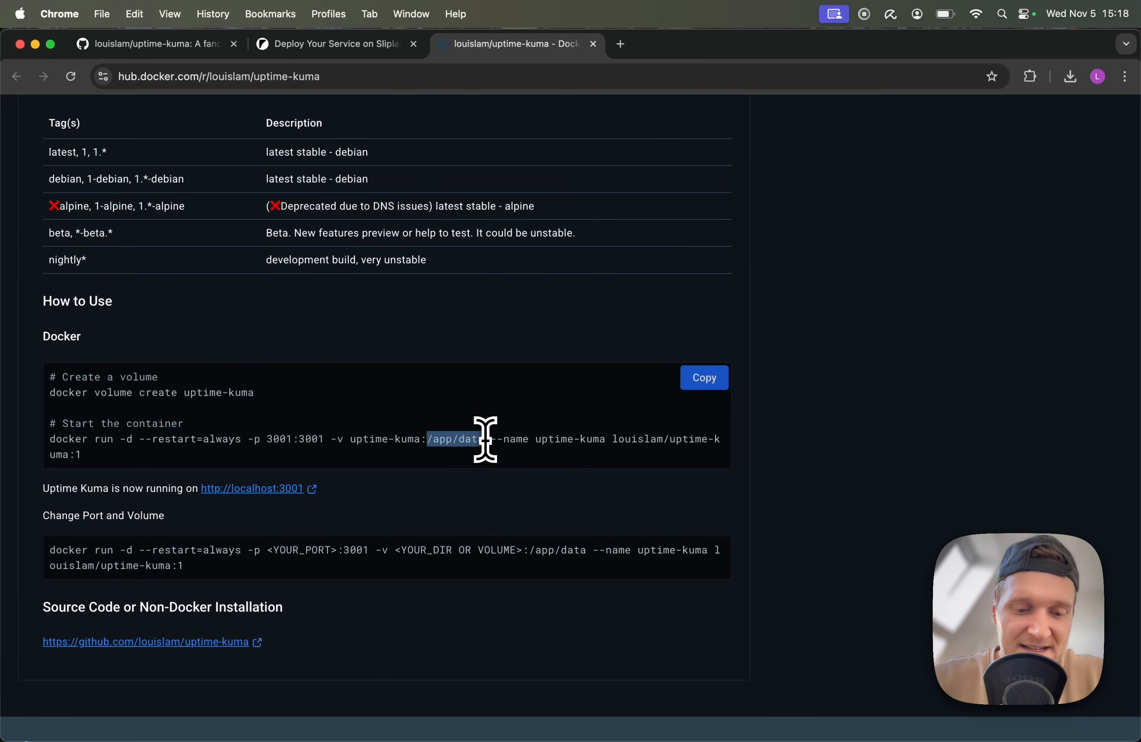
# Add a new volume 'uptime-kuma' mounted at /app/data to the service
pyautogui.click(333, 45)
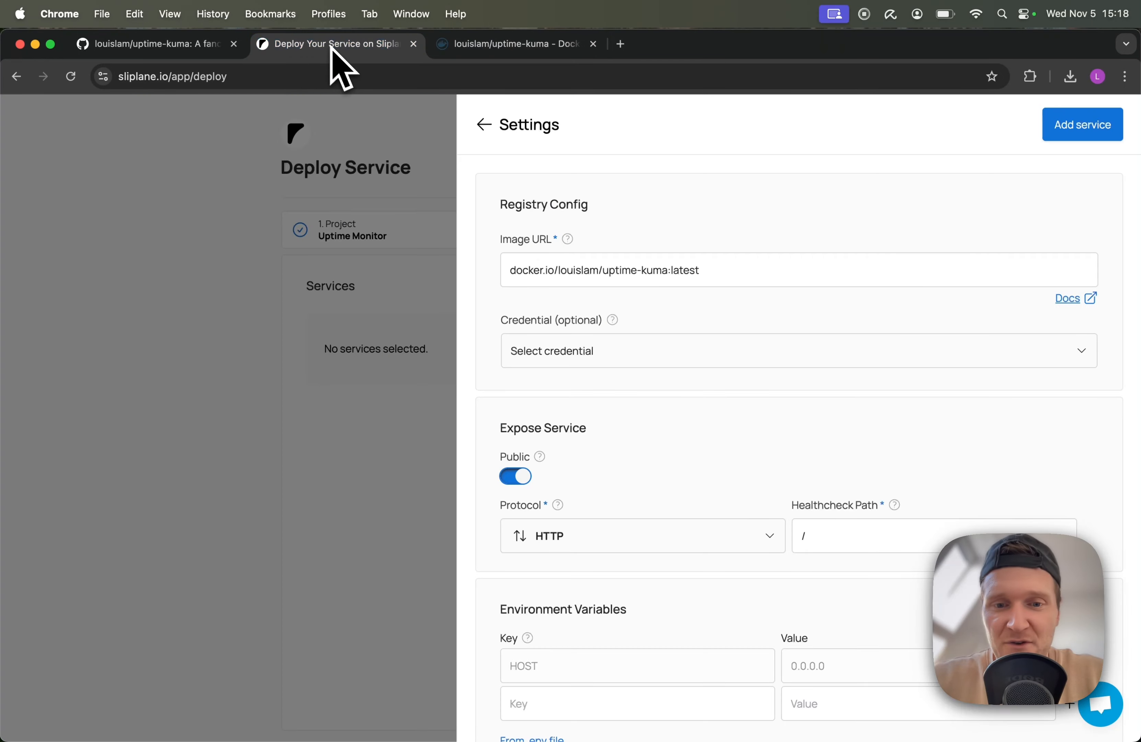
pyautogui.scroll(-3, 756, 463)
pyautogui.scroll(-3, 756, 463)
pyautogui.click(614, 534)
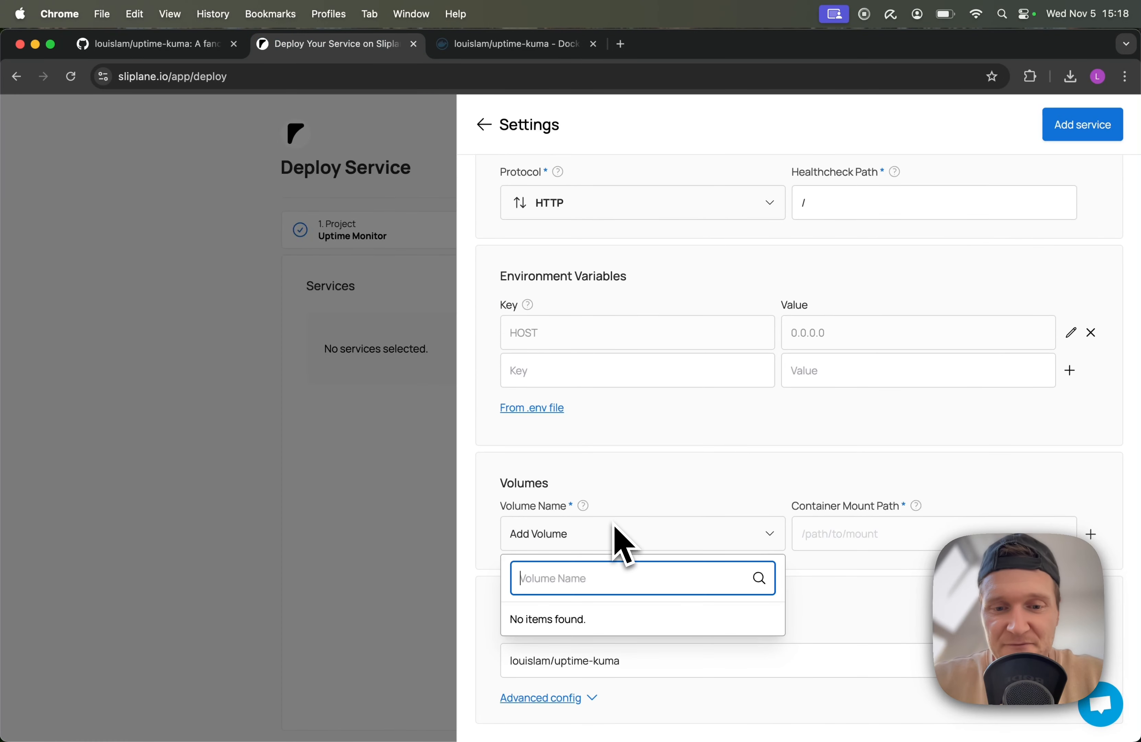
pyautogui.write('uptime-kuma')
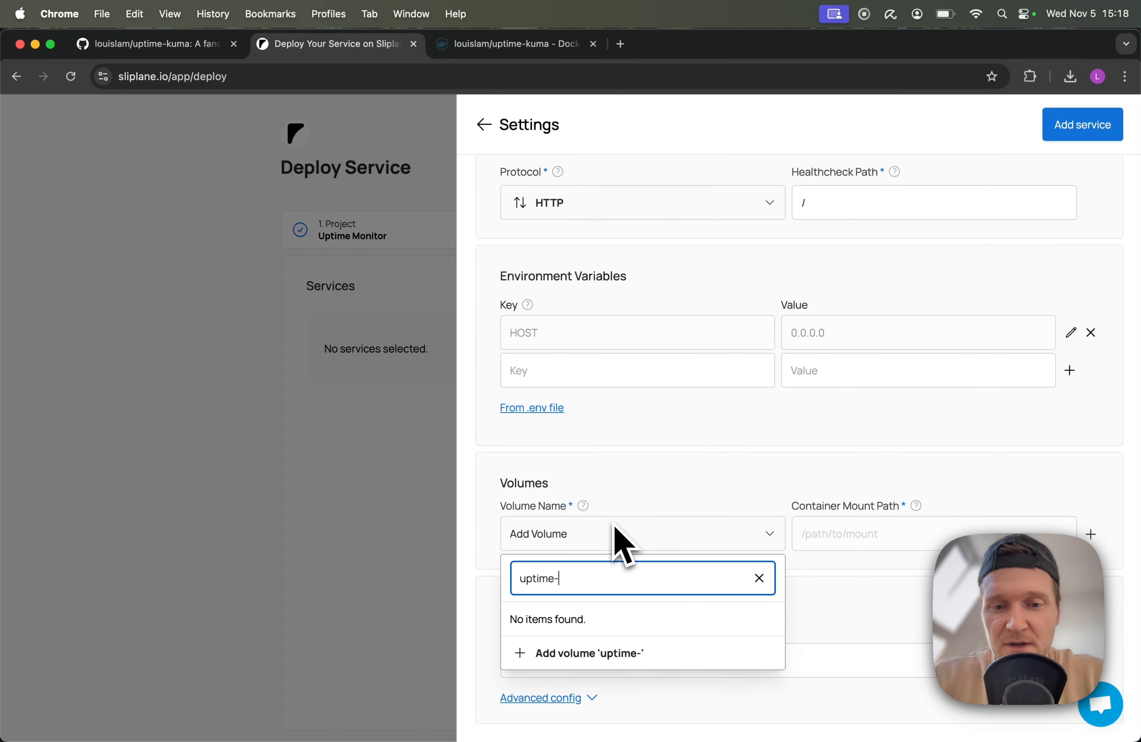
pyautogui.click(650, 654)
pyautogui.click(880, 541)
pyautogui.write('/app/data')
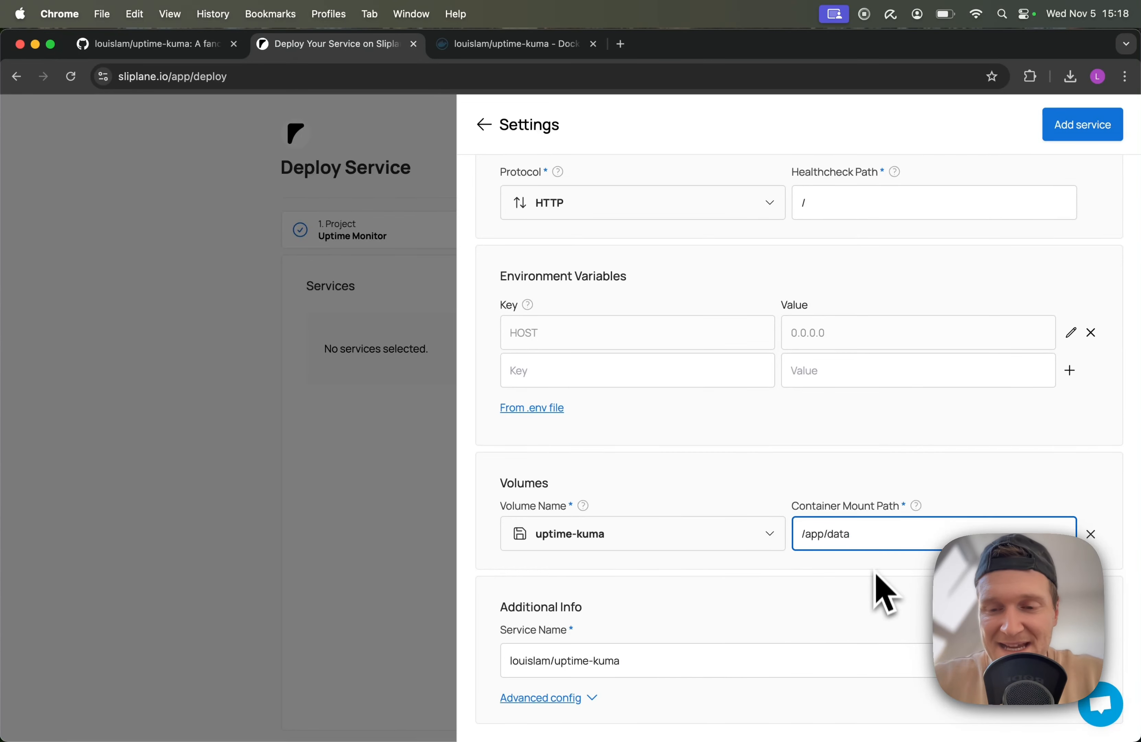
pyautogui.click(873, 576)
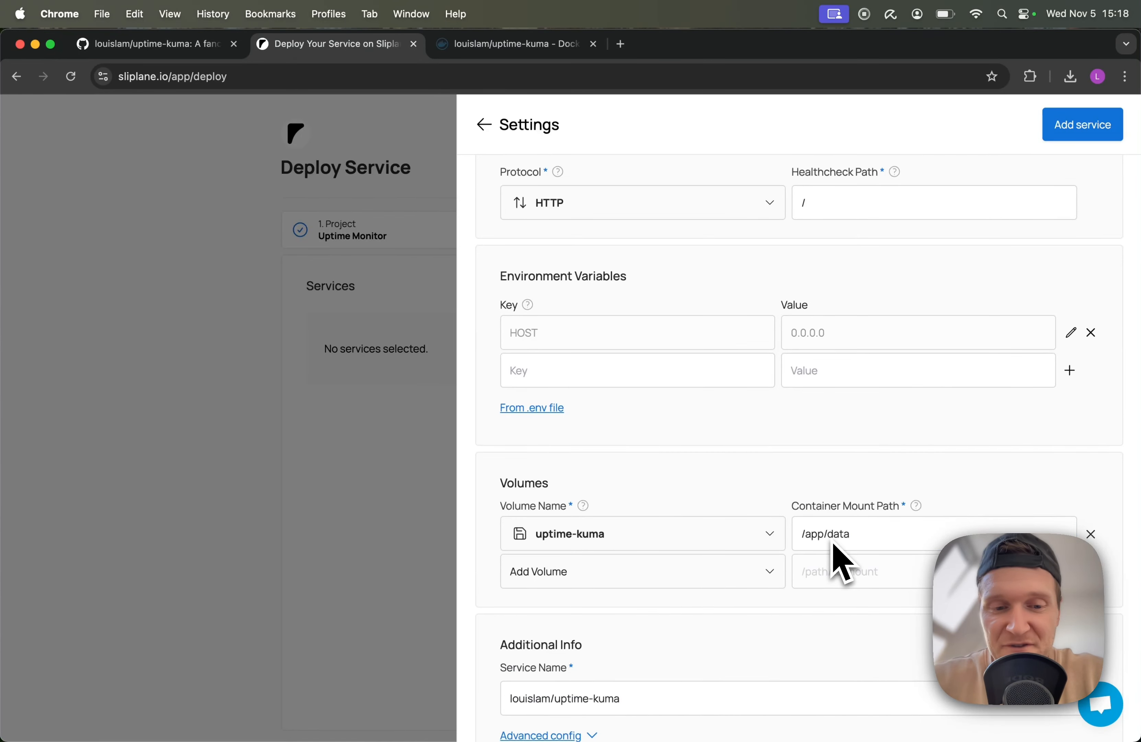
# Add the service to the project and start the deploy
pyautogui.scroll(-1, 770, 601)
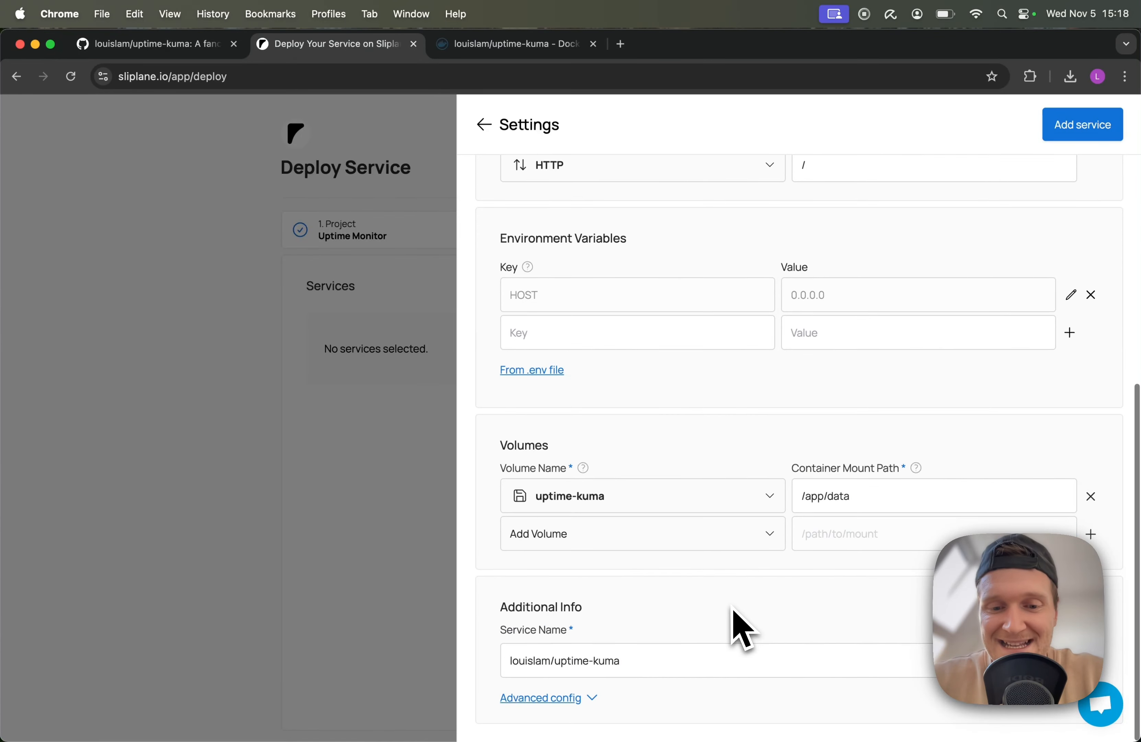
pyautogui.click(1086, 130)
pyautogui.click(788, 463)
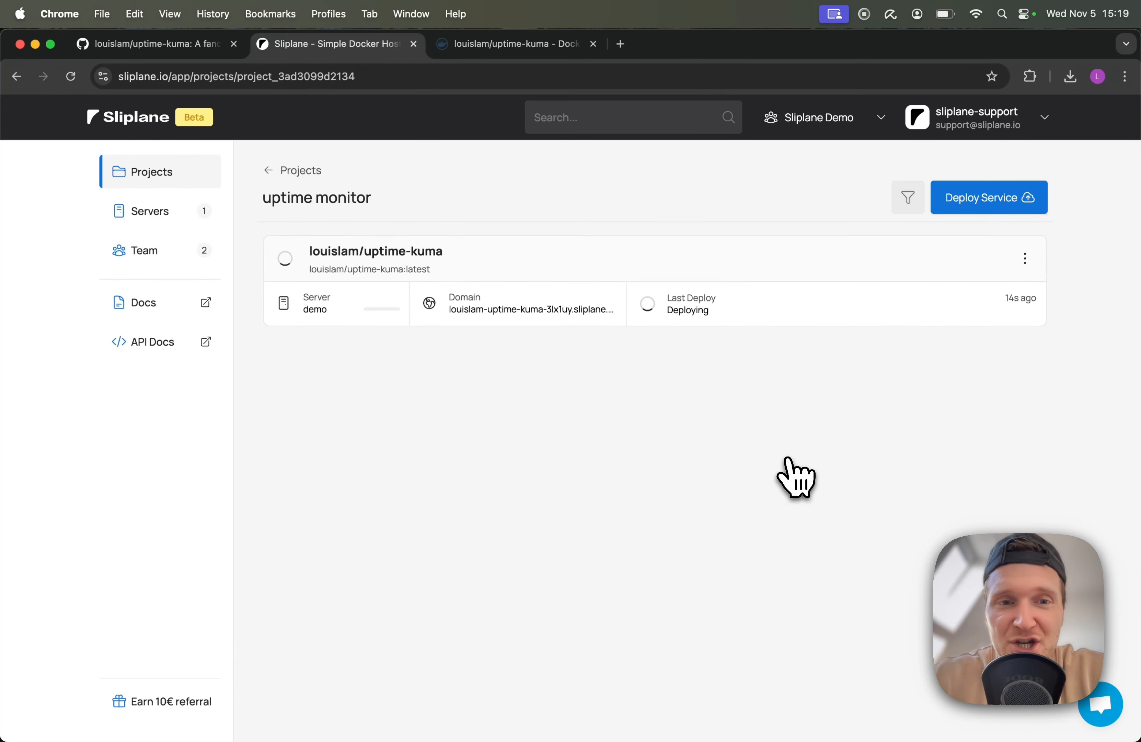
# Open the louislam/uptime-kuma service and check its Volumes and Logs
pyautogui.click(373, 251)
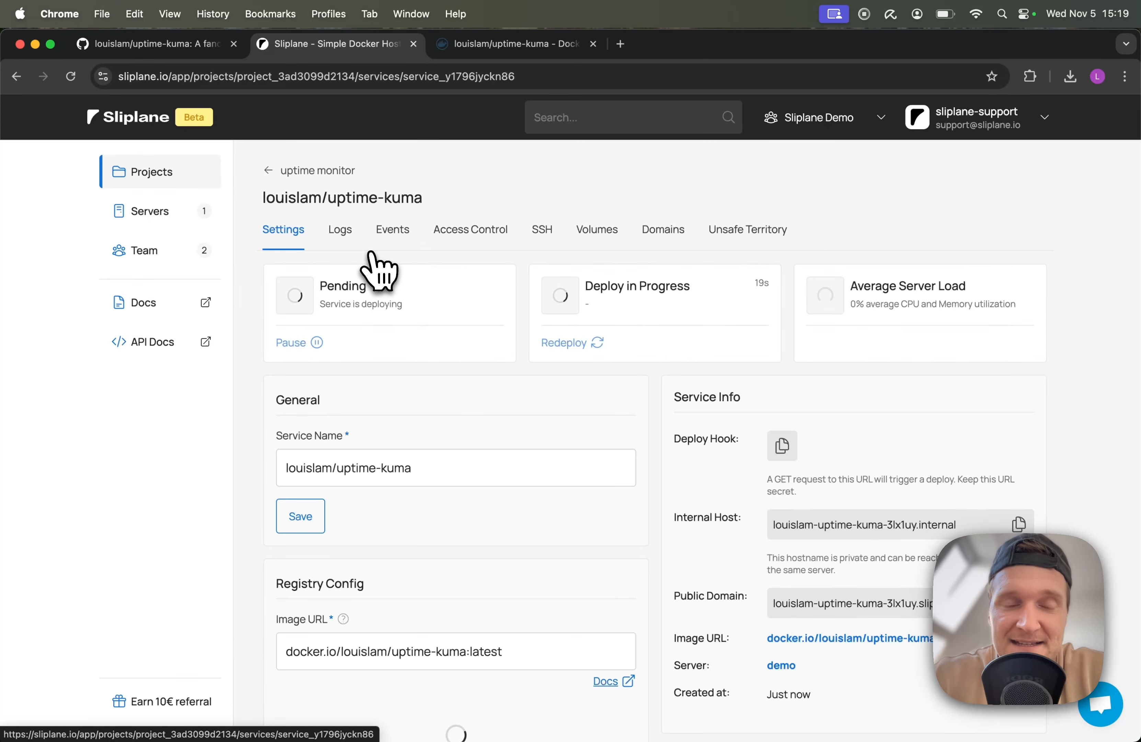
pyautogui.scroll(-1, 515, 381)
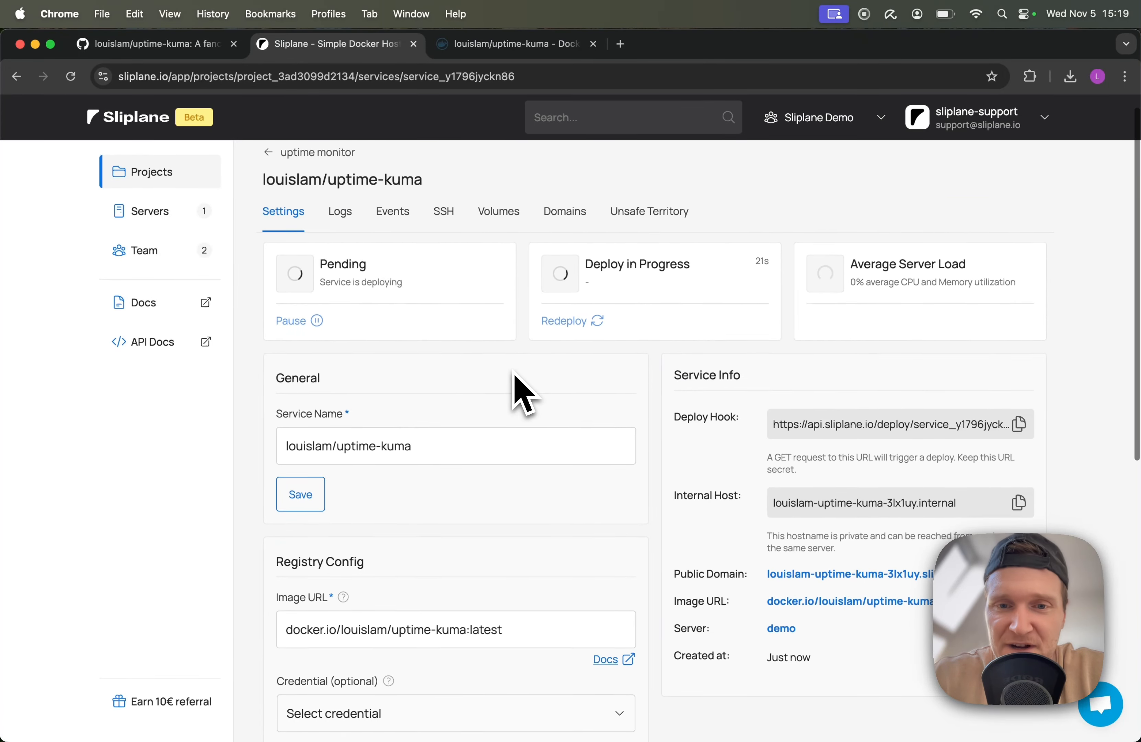
pyautogui.scroll(-10, 524, 393)
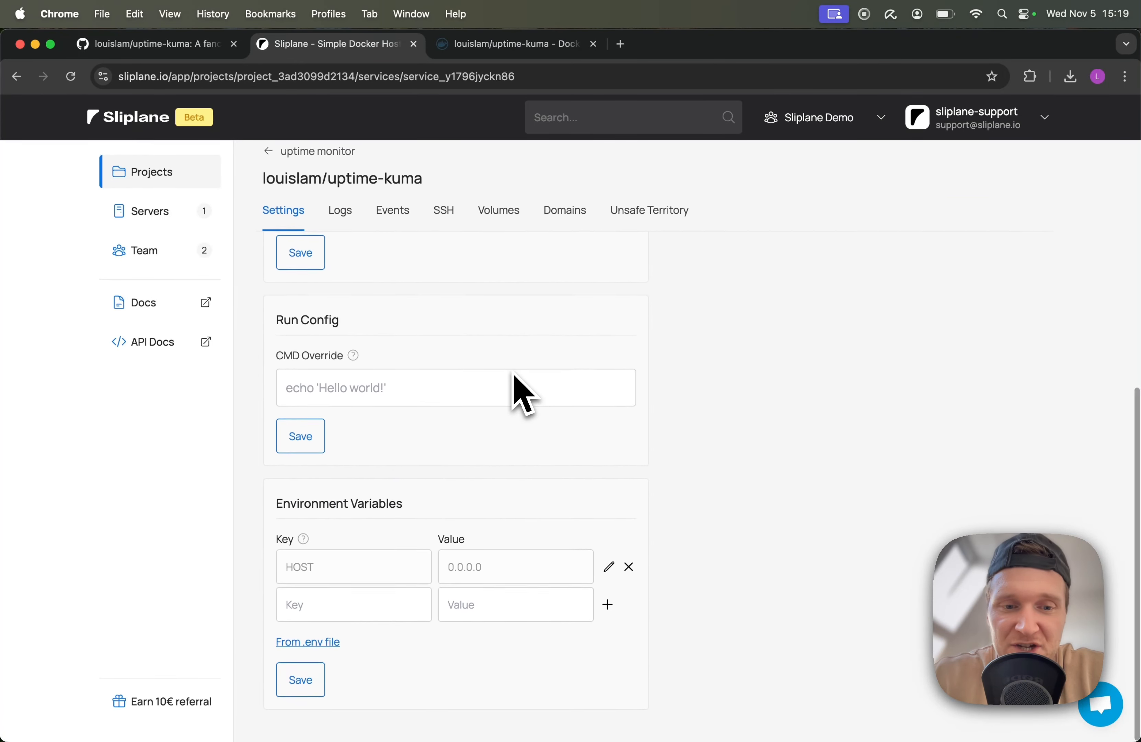
pyautogui.scroll(10, 453, 484)
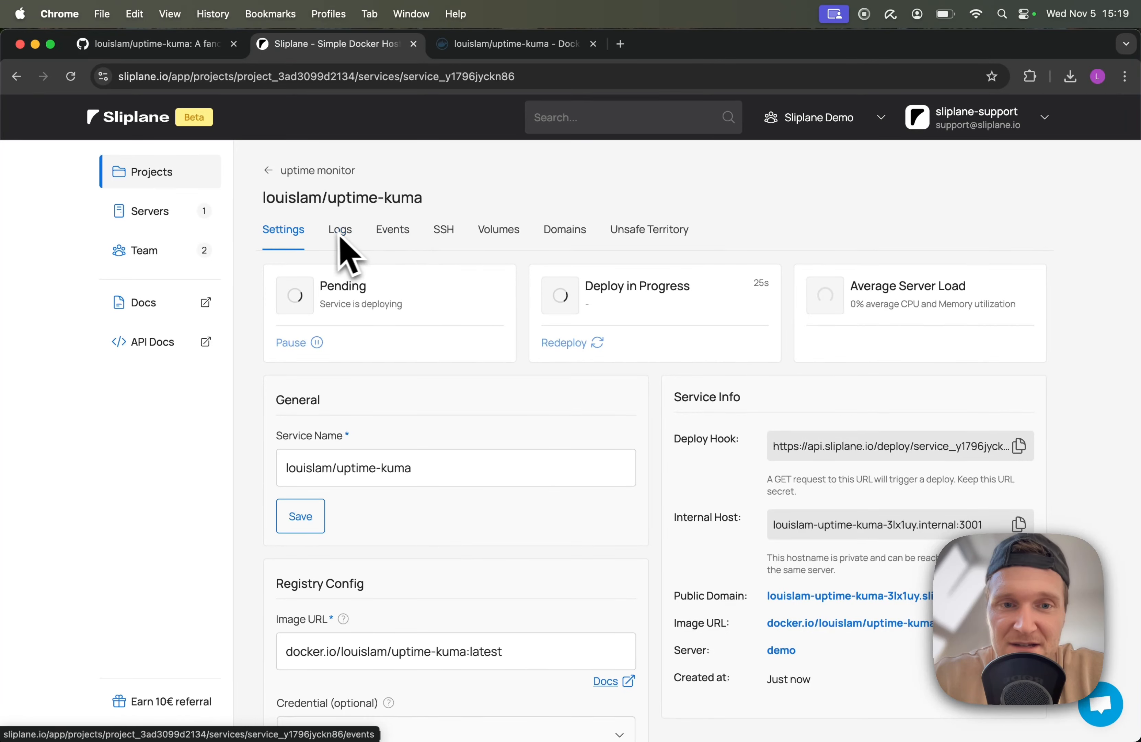
pyautogui.click(499, 231)
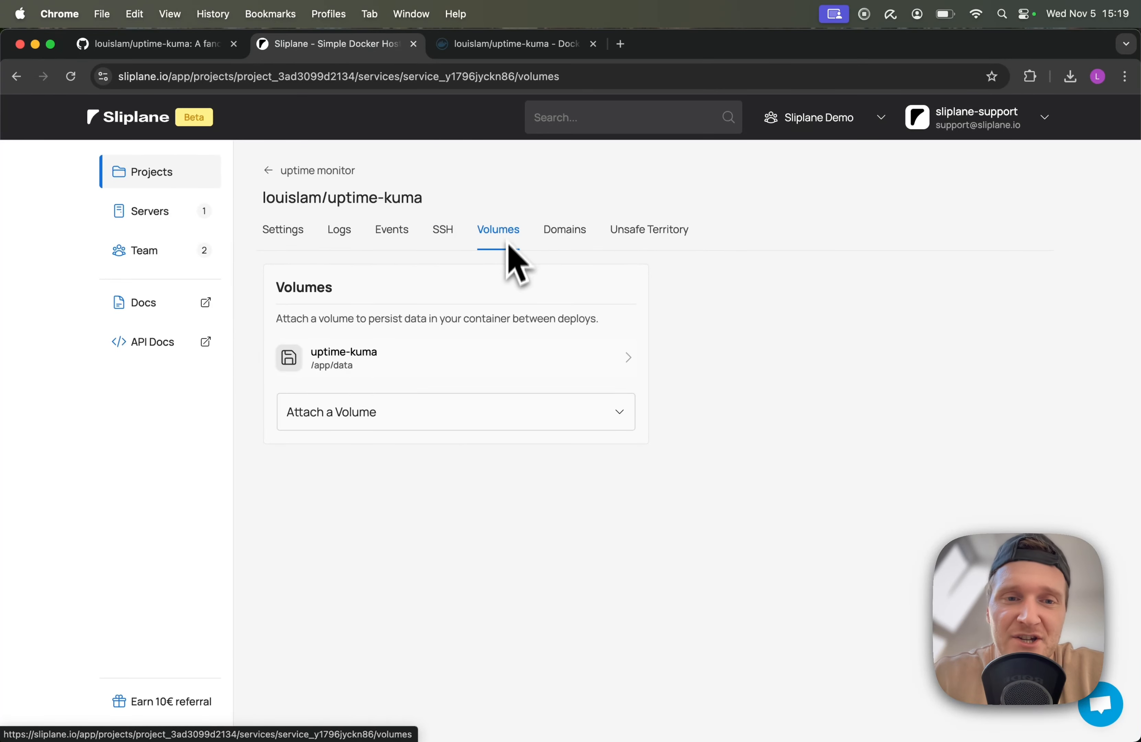
pyautogui.click(340, 236)
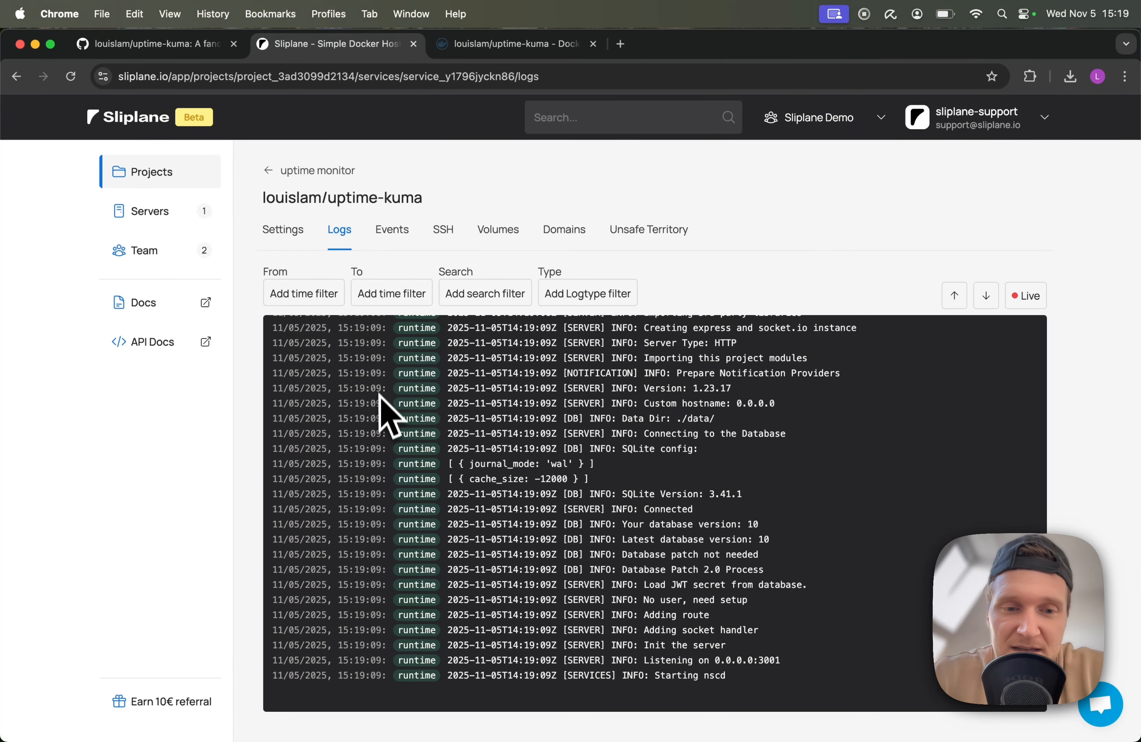
pyautogui.click(288, 231)
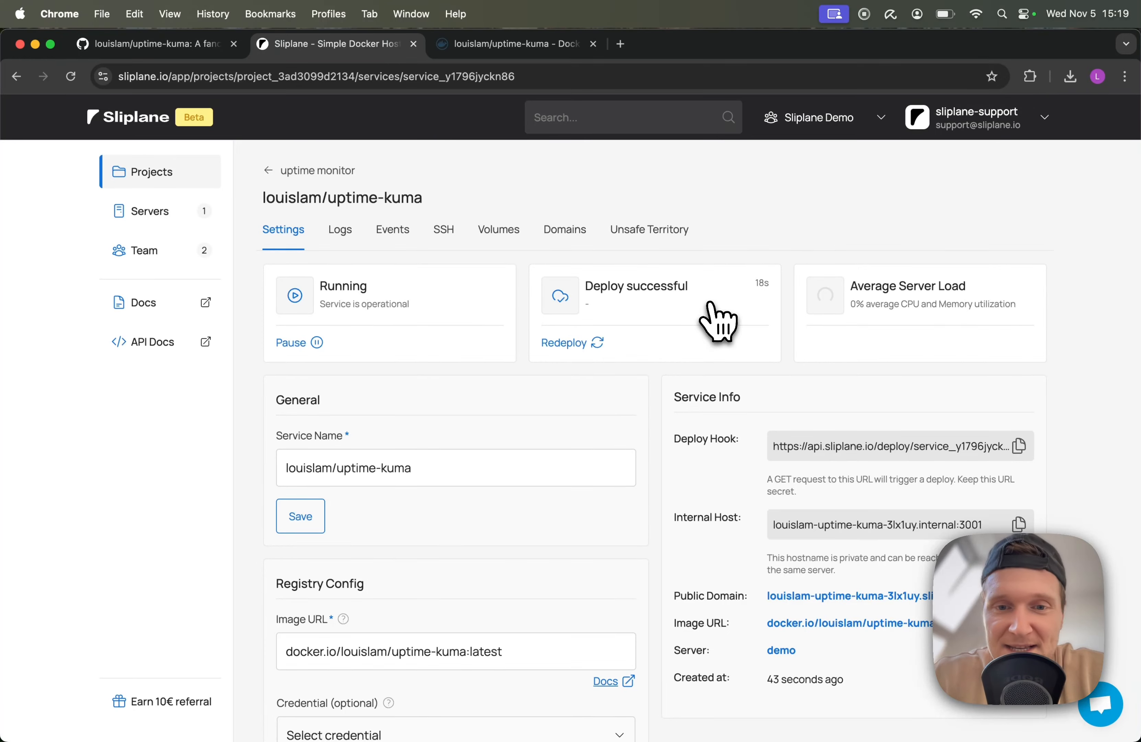
# Open the service's public domain in a new tab
pyautogui.scroll(-3, 712, 304)
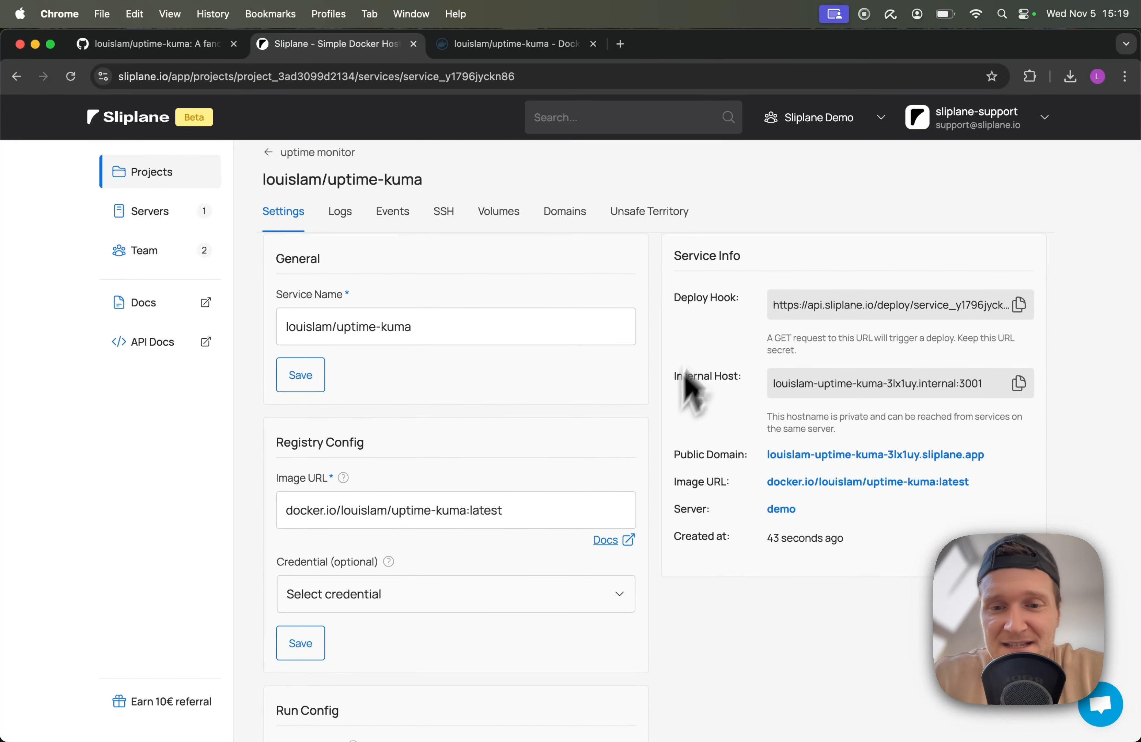
pyautogui.moveTo(674, 460); pyautogui.dragTo(1012, 462)
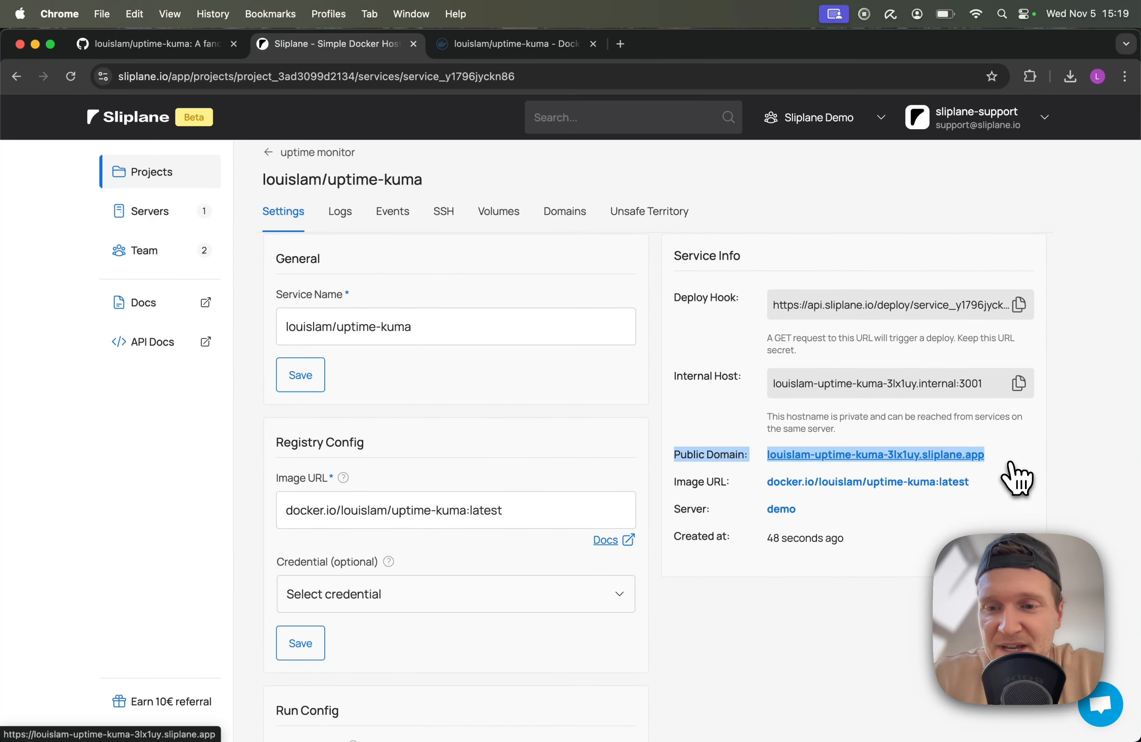
pyautogui.click(1012, 462)
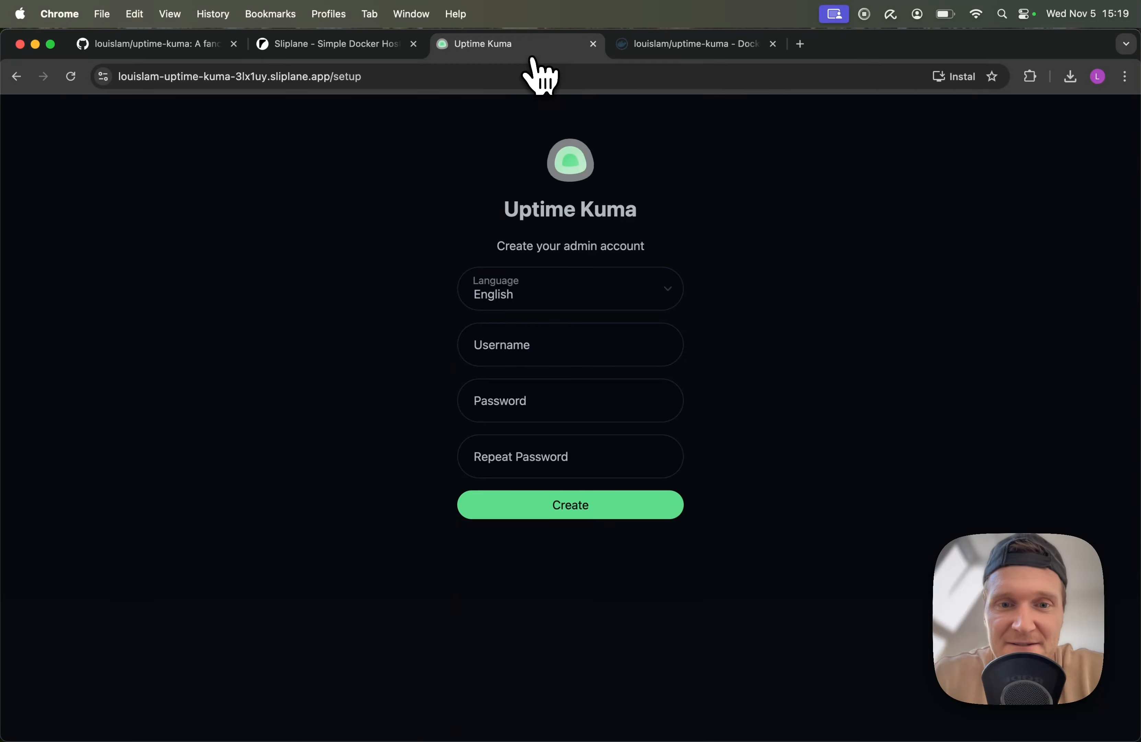
# Enter admin username test with a password and its repeat, then submit
pyautogui.click(514, 350)
pyautogui.write('test')
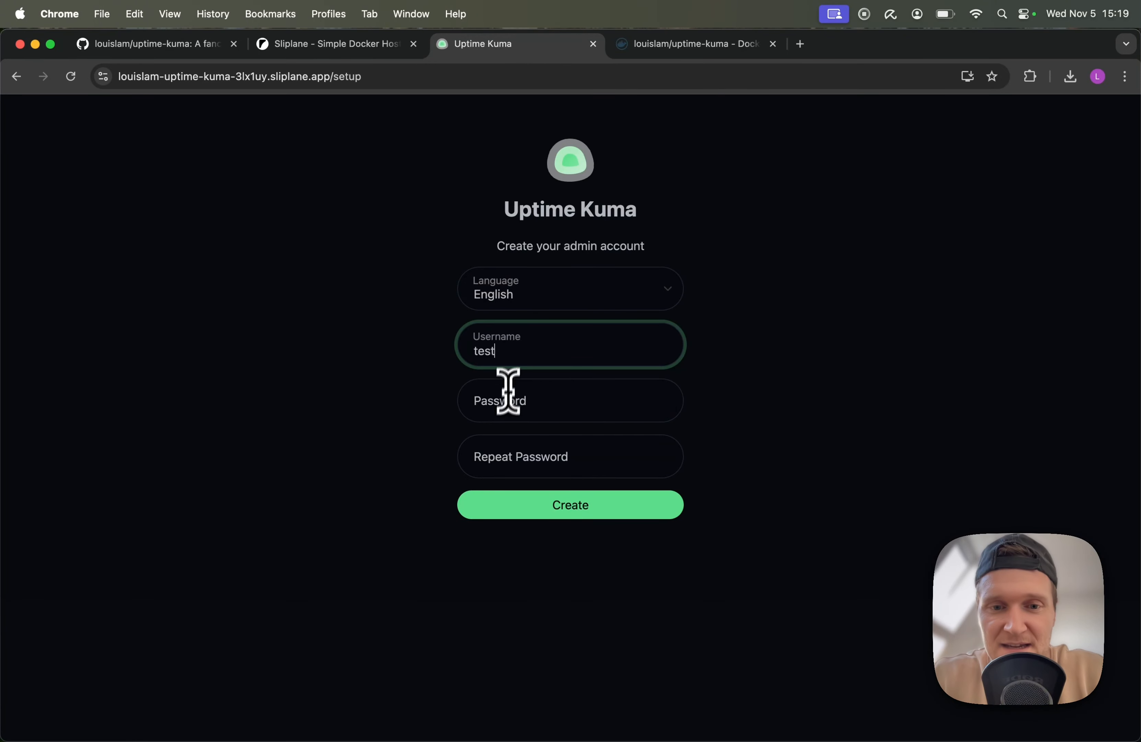
pyautogui.click(507, 400)
pyautogui.write('test')
pyautogui.click(504, 455)
pyautogui.write('test')
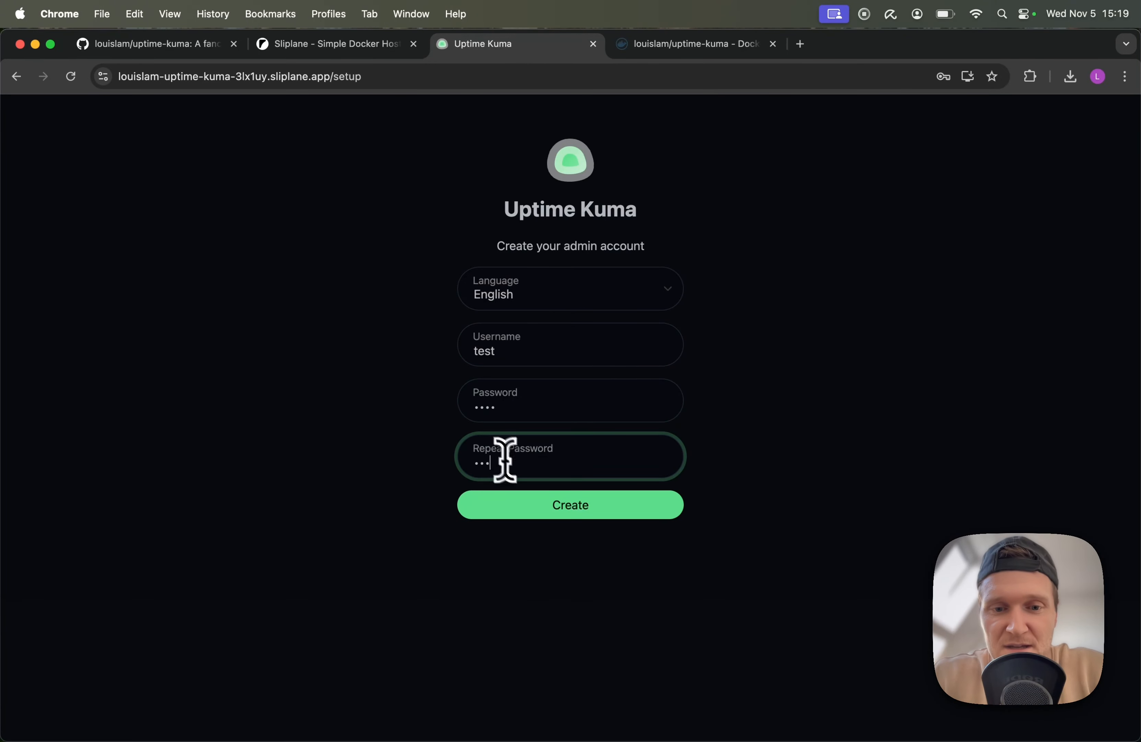
pyautogui.click(553, 508)
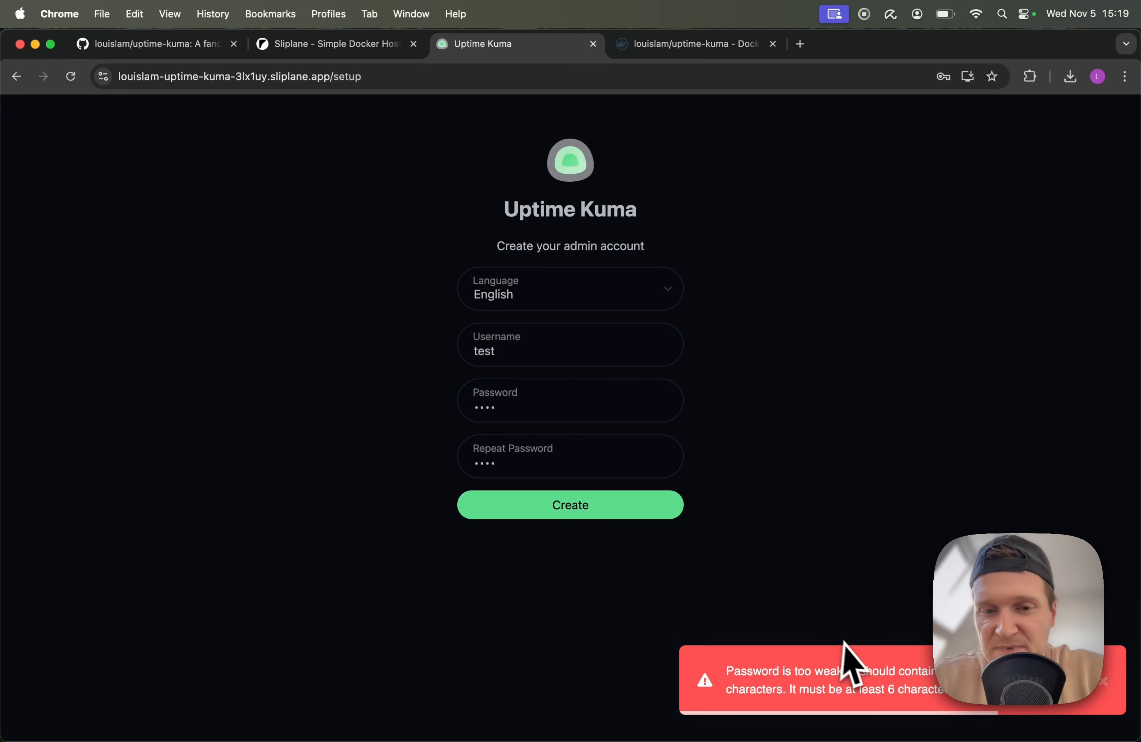
# Lengthen the password to at least 6 characters, create the account, and dismiss the breach warning
pyautogui.click(519, 413)
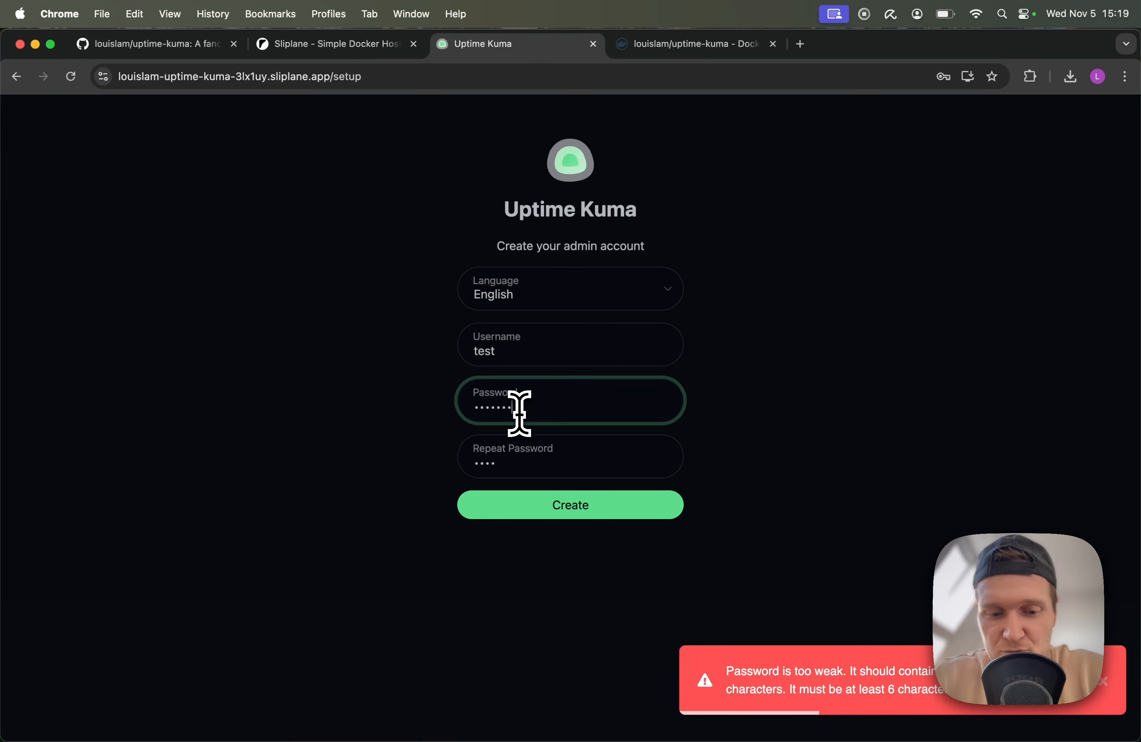
pyautogui.click(507, 472)
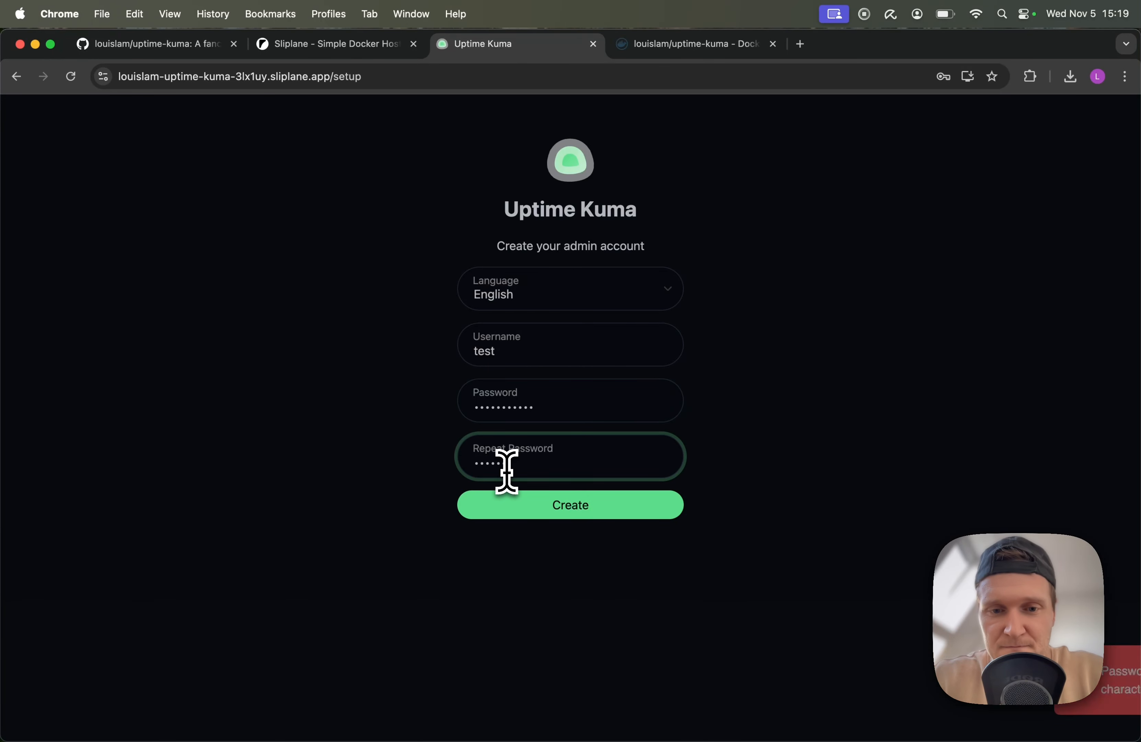
pyautogui.write('test')
pyautogui.click(565, 507)
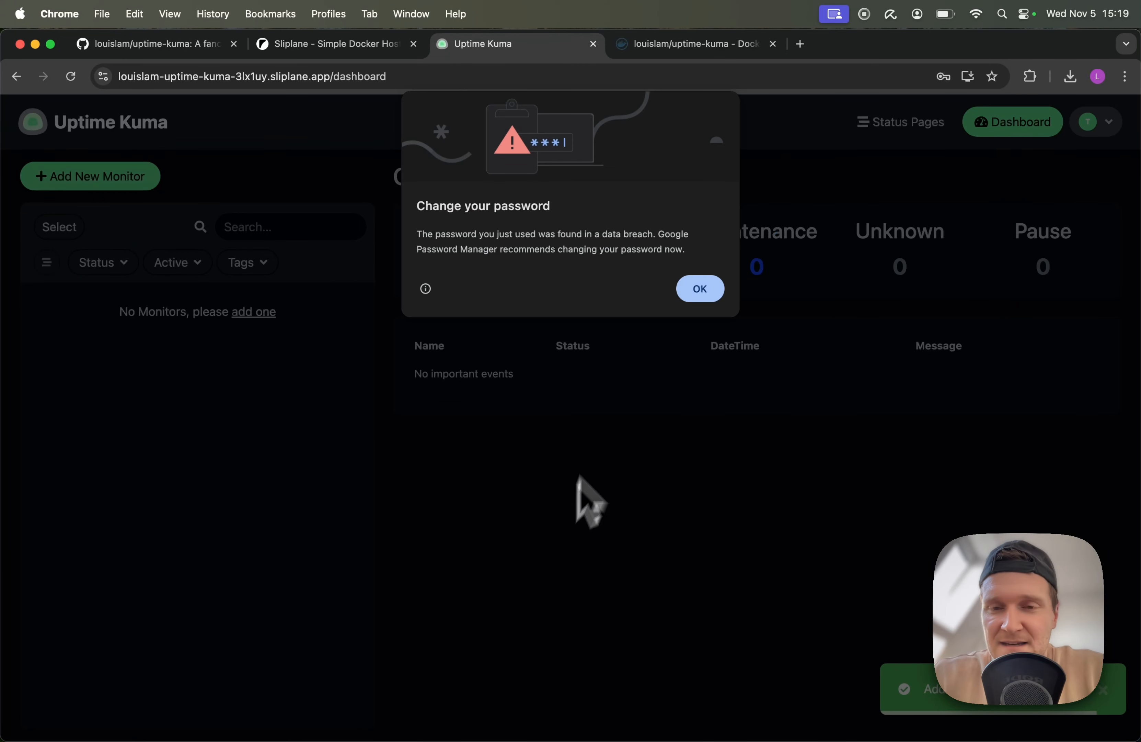
pyautogui.click(700, 292)
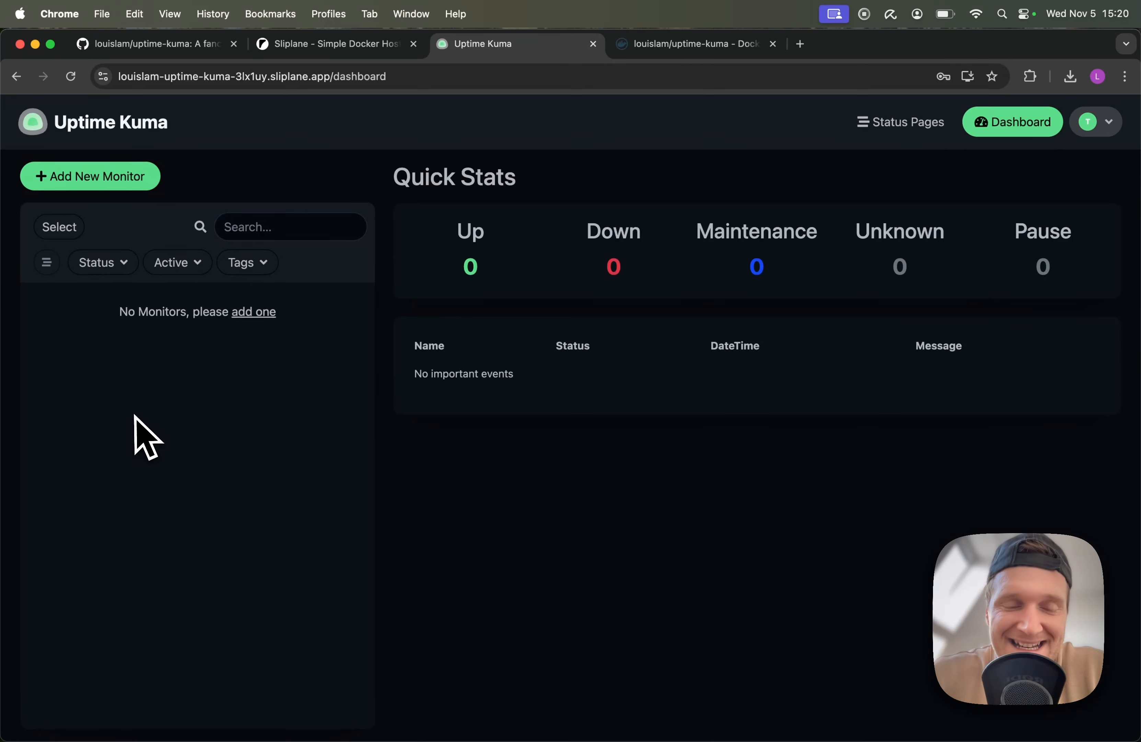
pyautogui.click(114, 176)
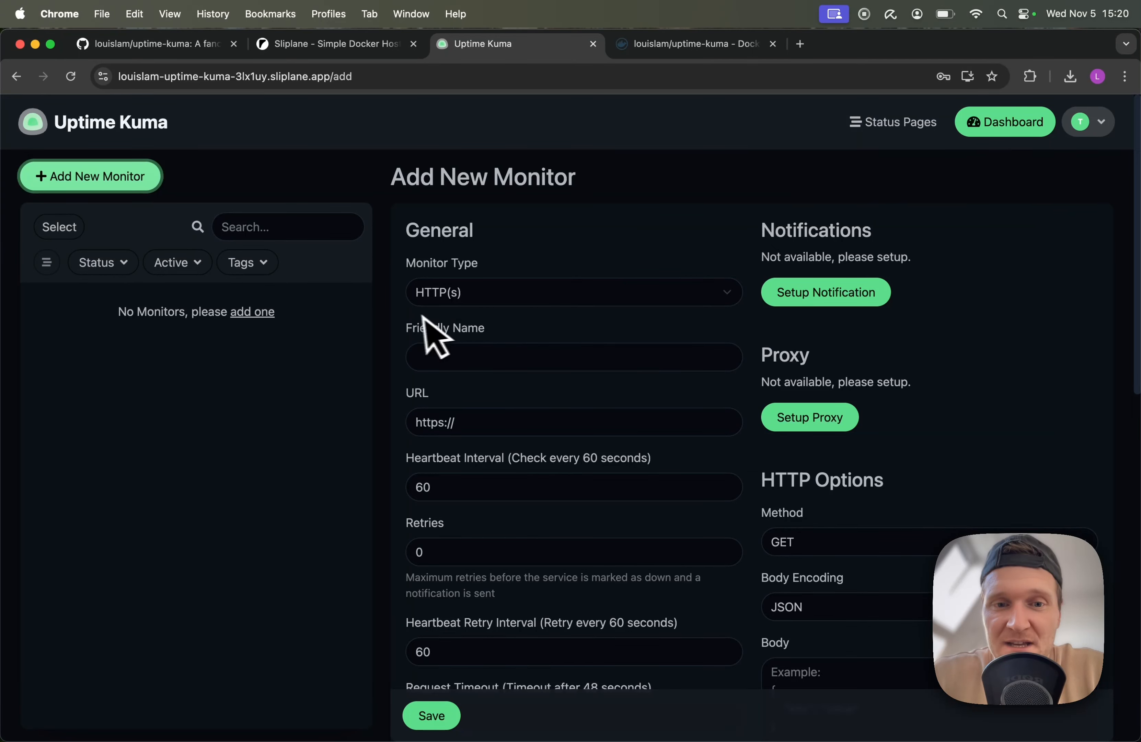
pyautogui.click(469, 303)
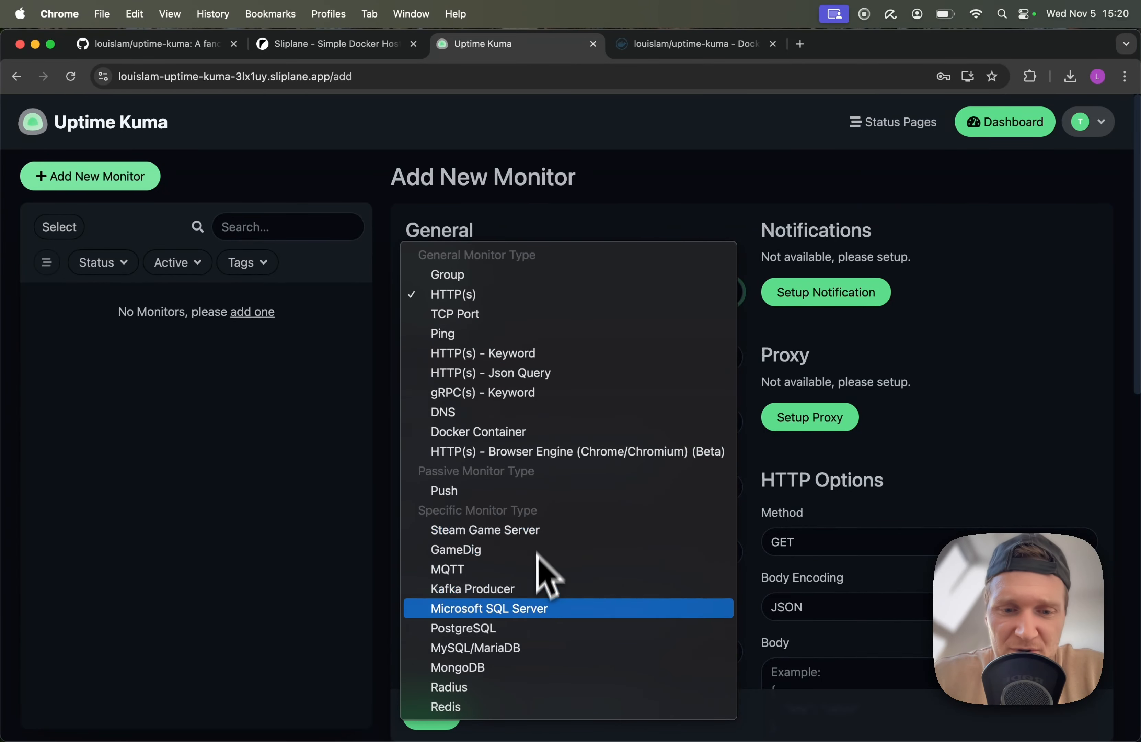
pyautogui.click(269, 445)
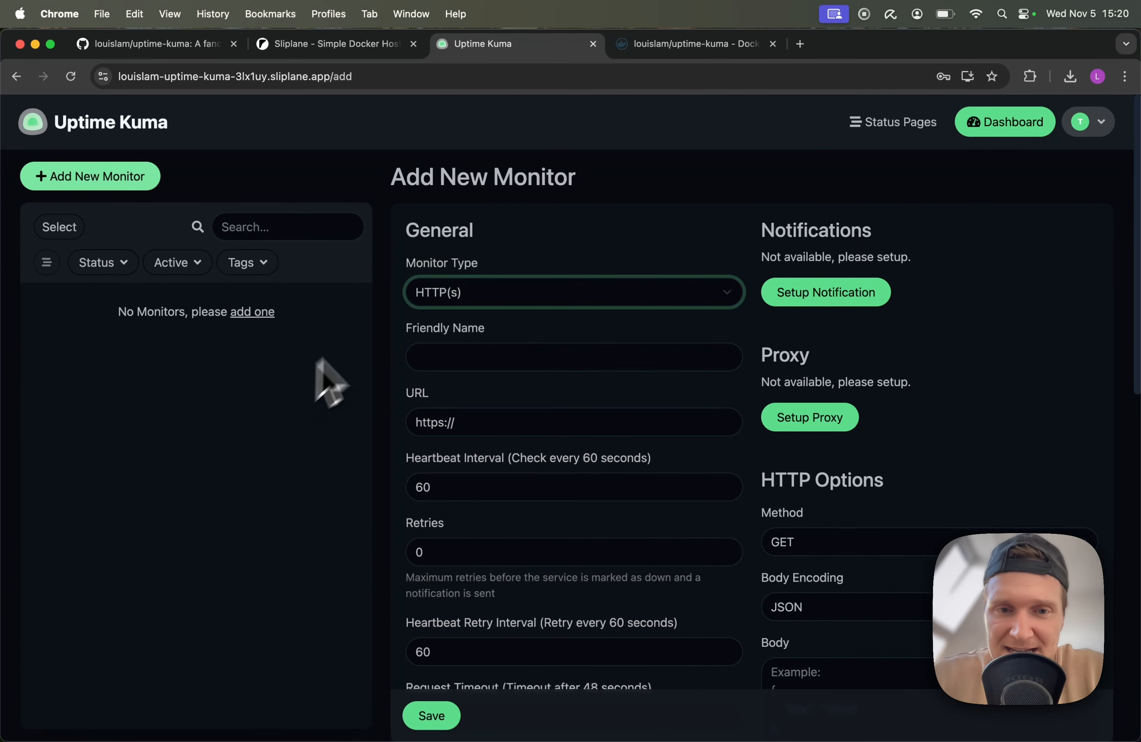
pyautogui.click(444, 360)
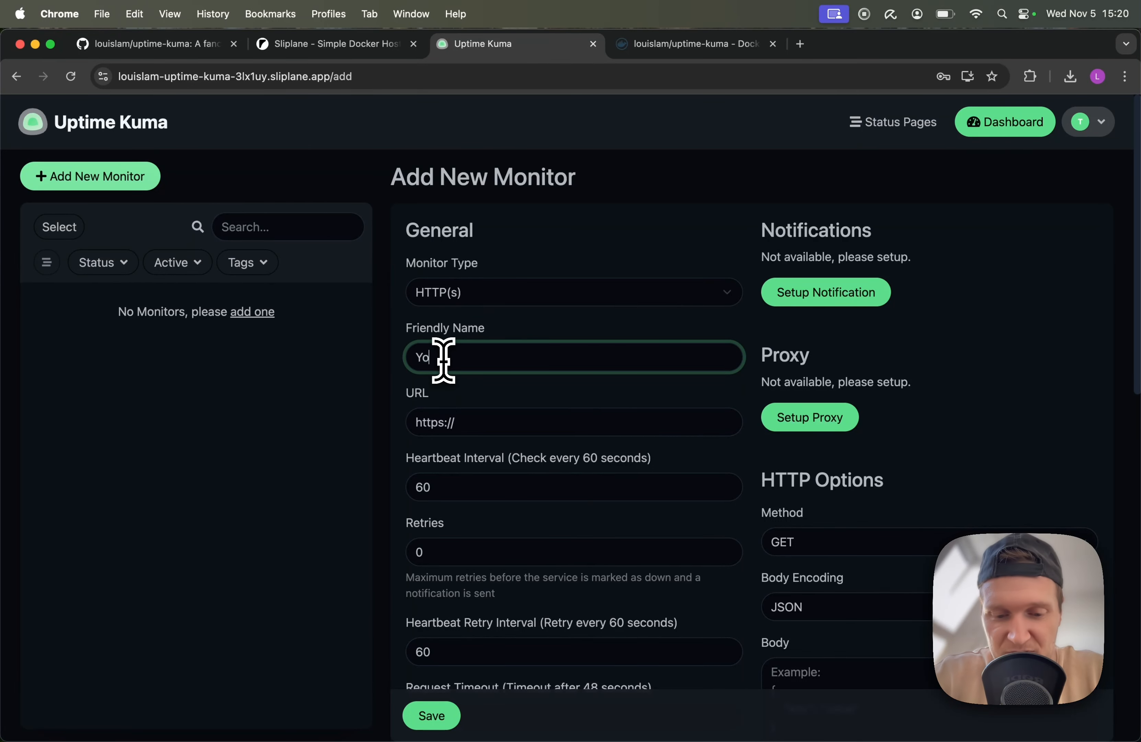
pyautogui.click(507, 420)
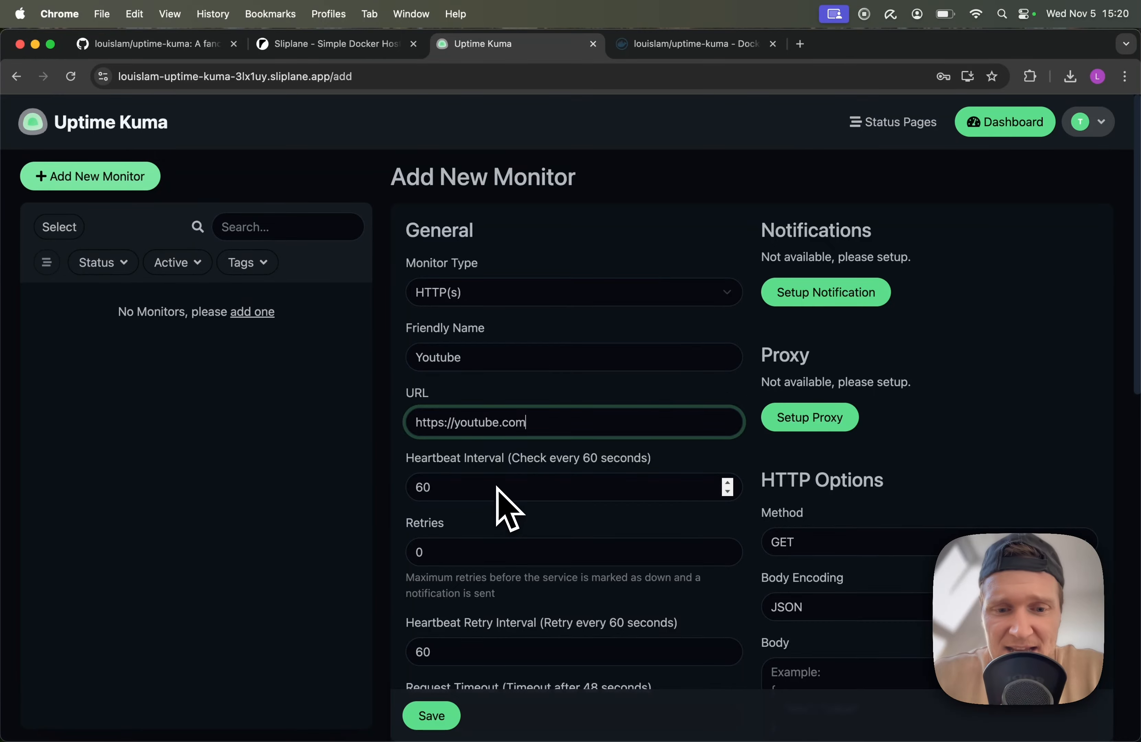
pyautogui.scroll(-5, 498, 487)
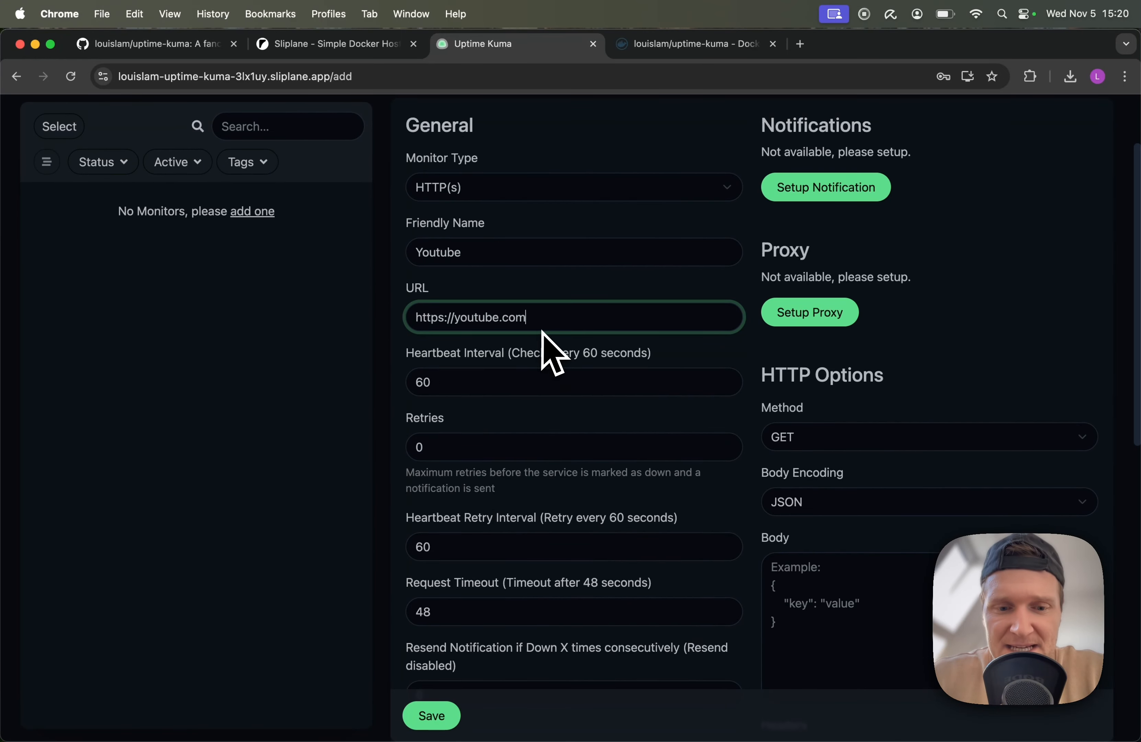
pyautogui.click(440, 713)
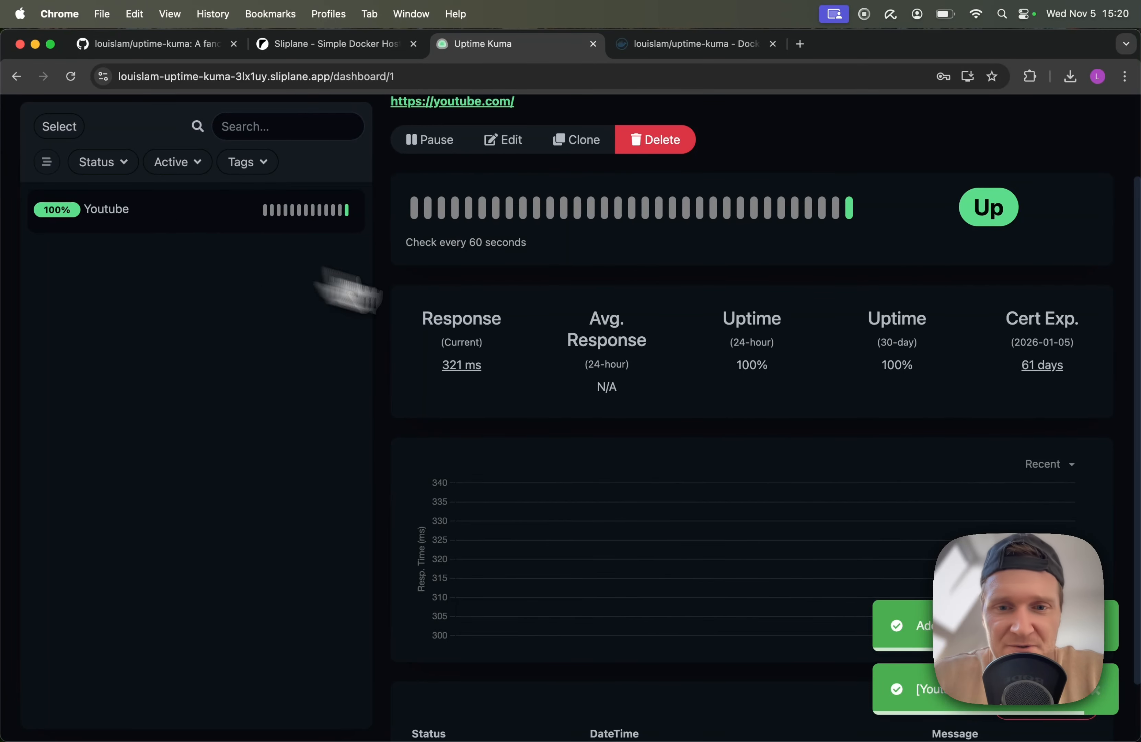
# Dismiss the success notification and review the Youtube monitor showing Up at 100%
pyautogui.scroll(3, 715, 381)
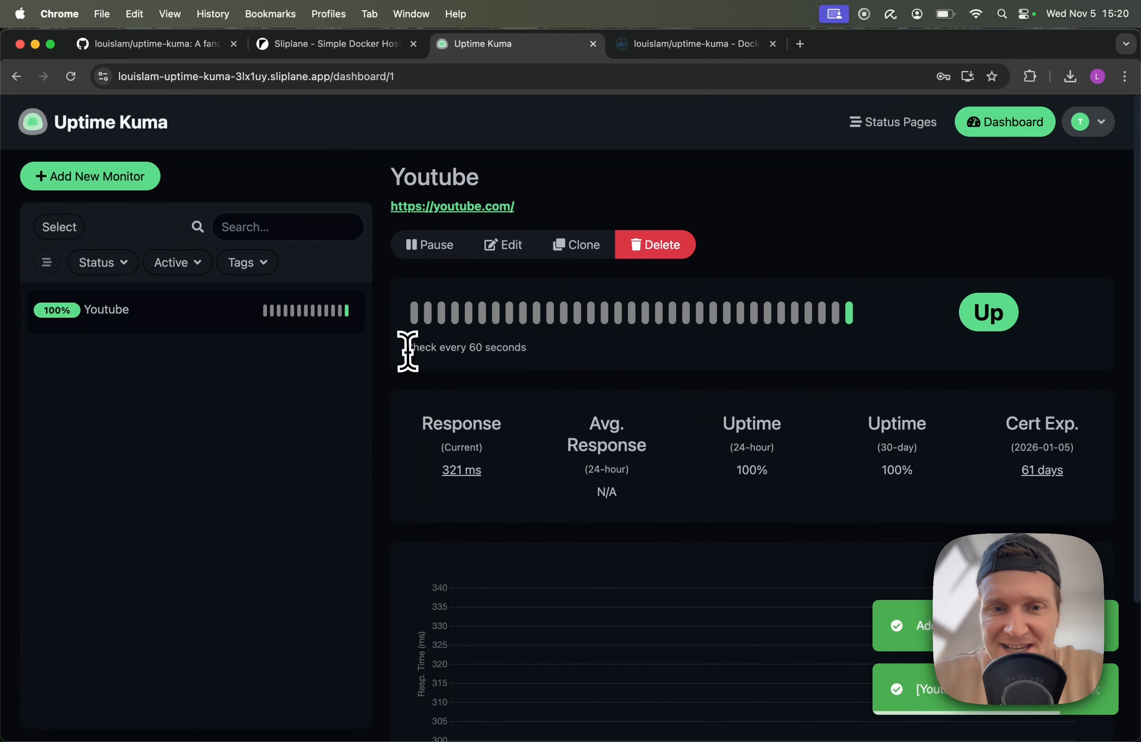
pyautogui.moveTo(407, 348); pyautogui.dragTo(549, 354)
pyautogui.scroll(-2, 553, 366)
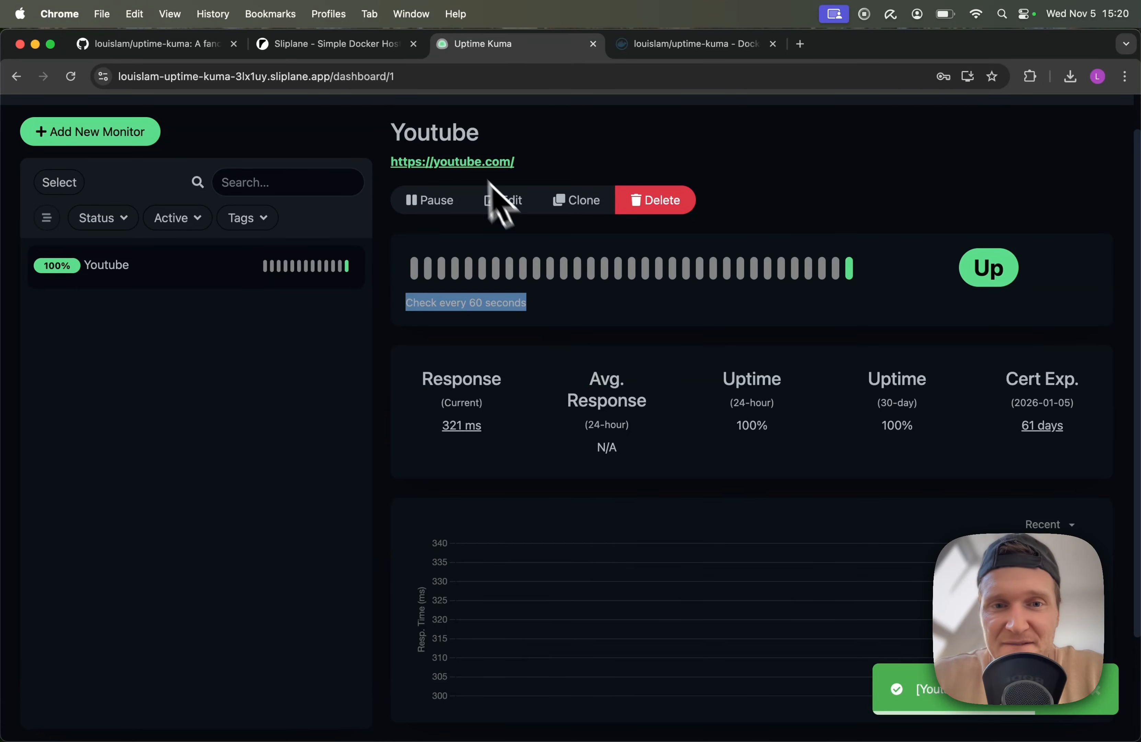
pyautogui.scroll(-5, 809, 414)
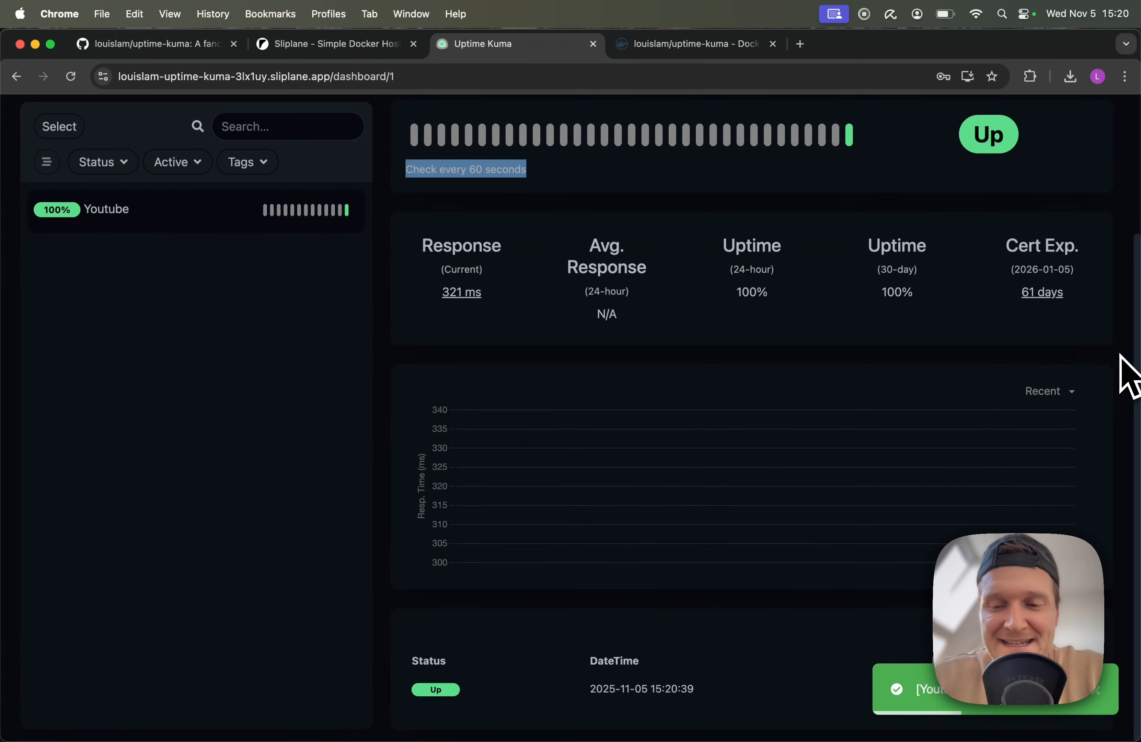
pyautogui.click(1099, 691)
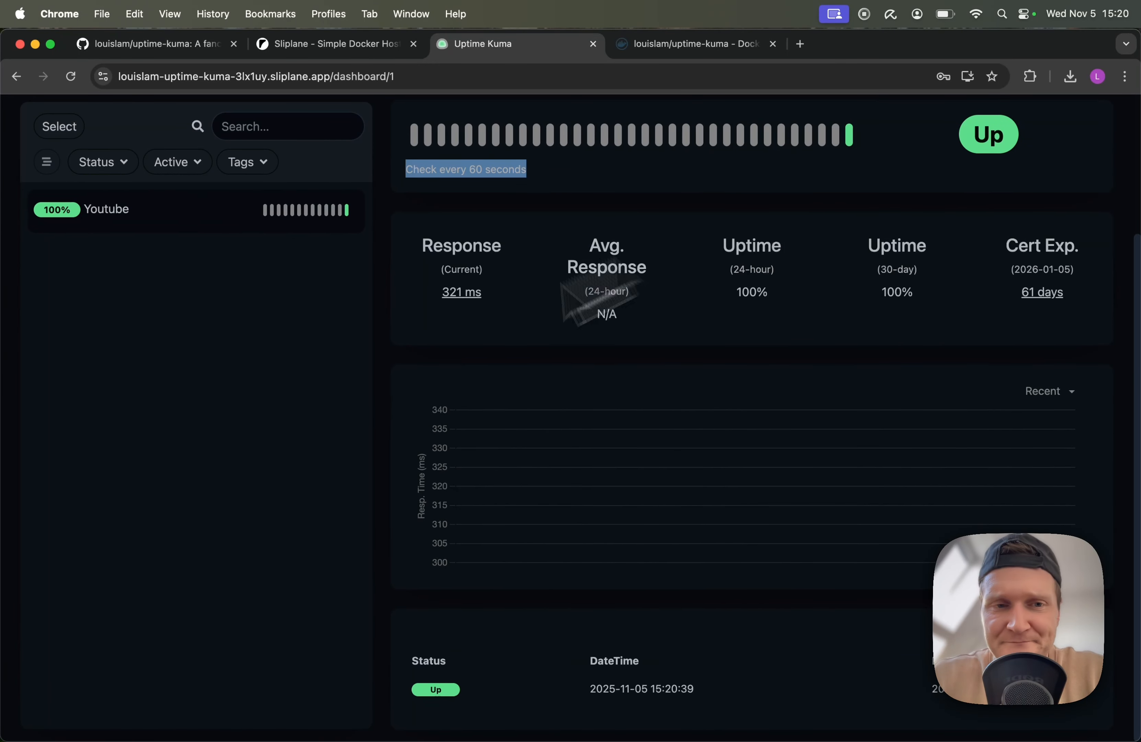
pyautogui.scroll(5, 612, 313)
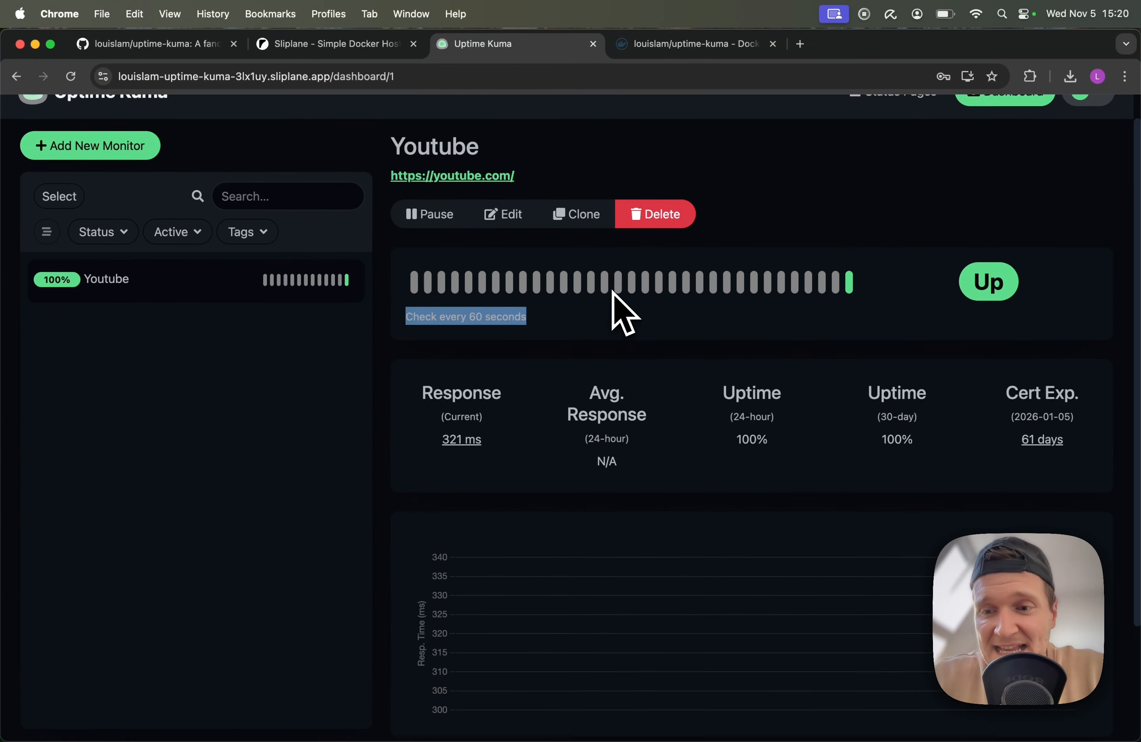
pyautogui.scroll(1, 622, 311)
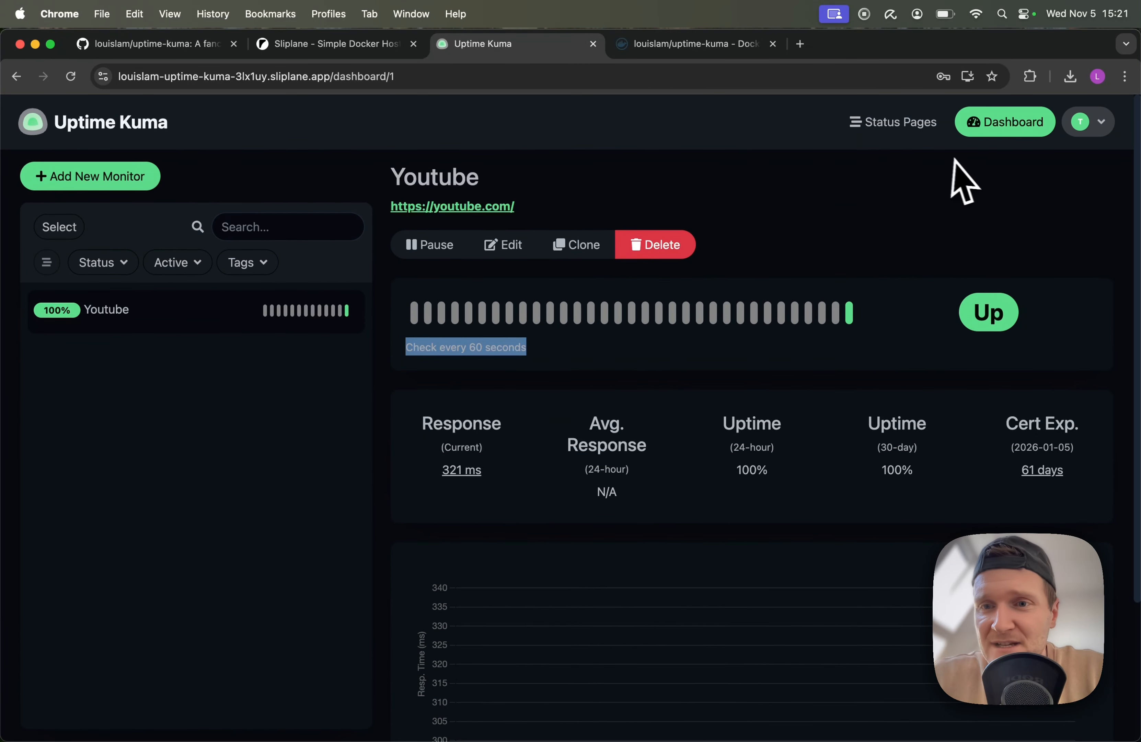
# Create a new status page named Youtube with slug youtube
pyautogui.click(895, 124)
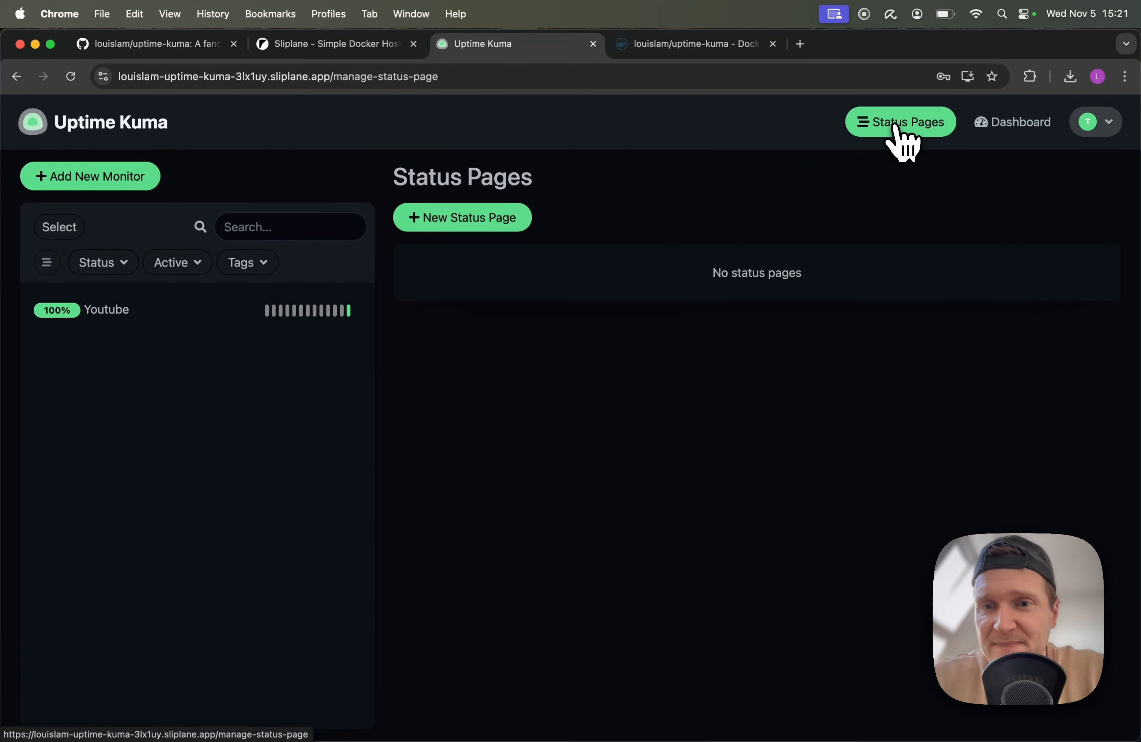
pyautogui.click(504, 235)
pyautogui.click(492, 254)
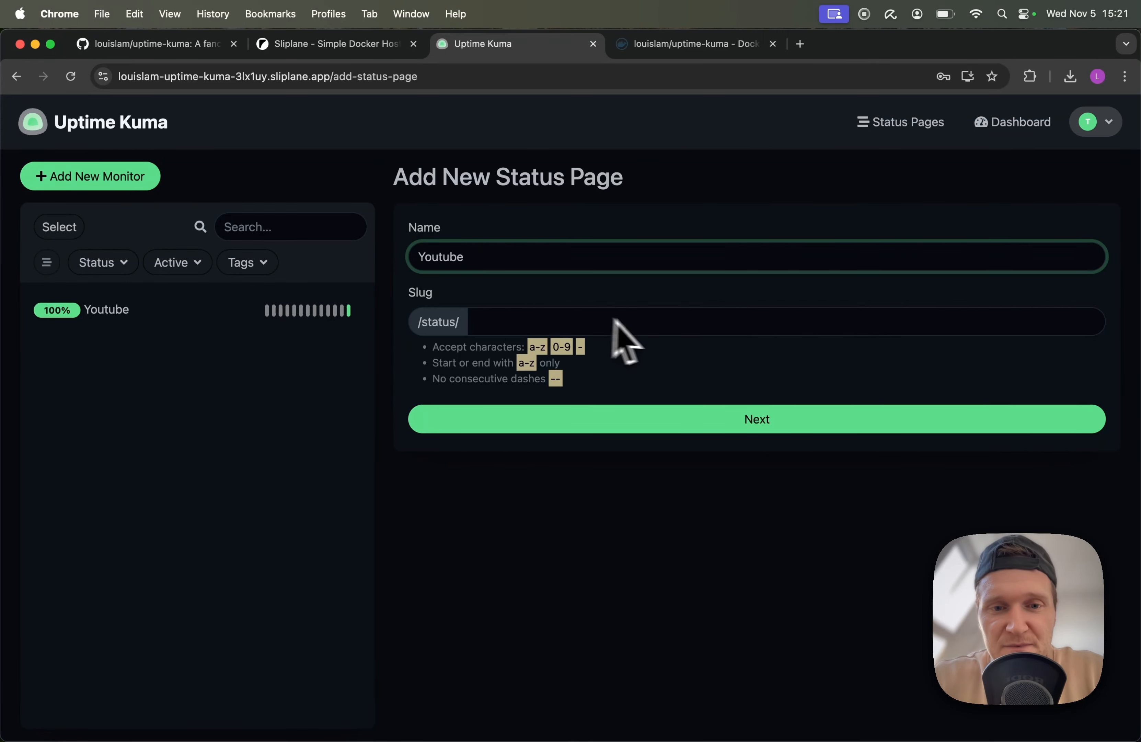
pyautogui.click(644, 320)
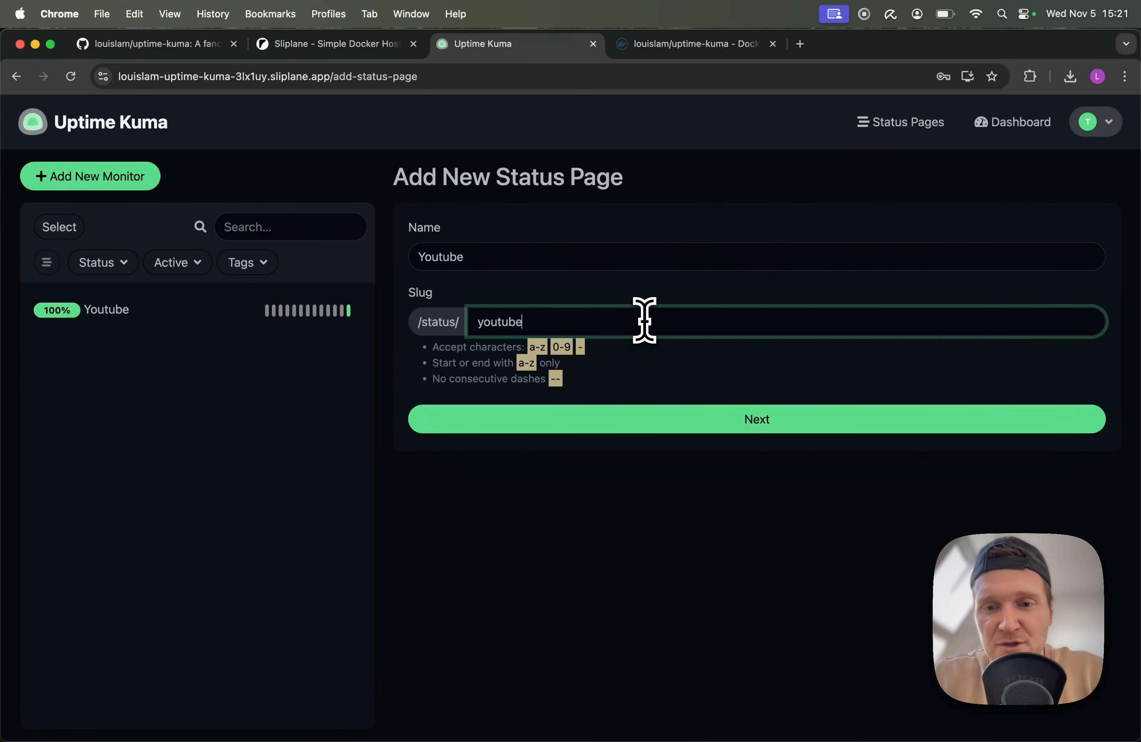
pyautogui.click(773, 420)
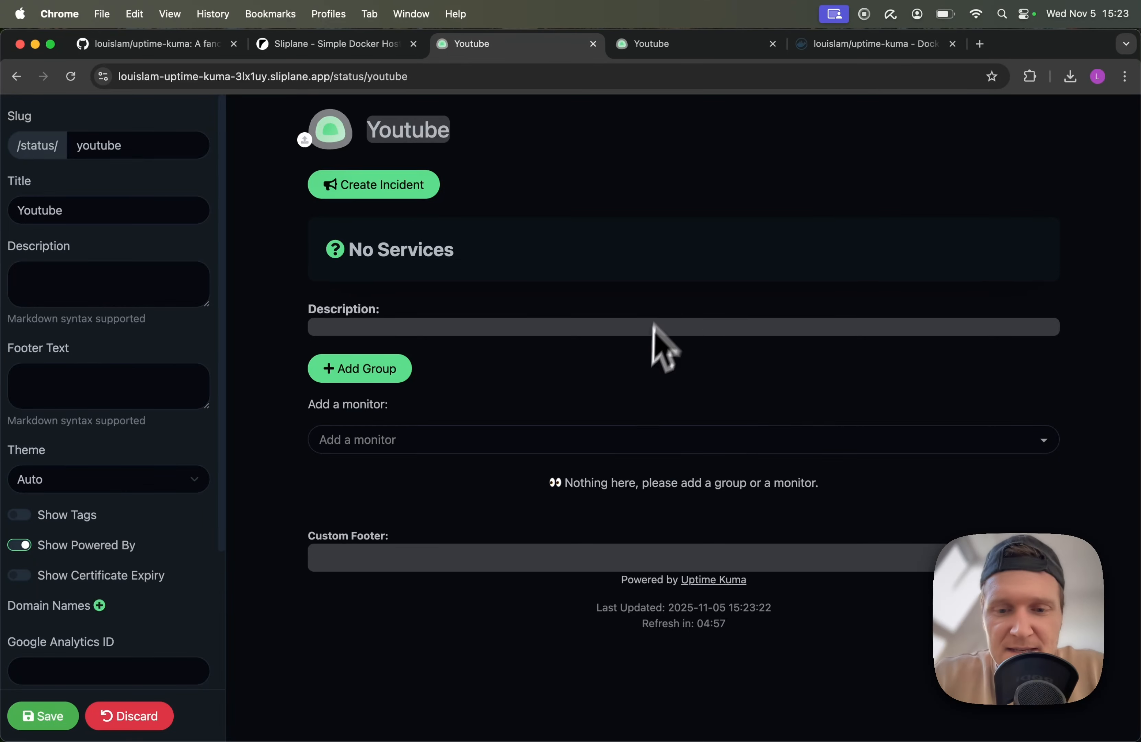
# Add a Services group with the Youtube monitor, save the page, and return to the list
pyautogui.click(361, 370)
pyautogui.click(394, 443)
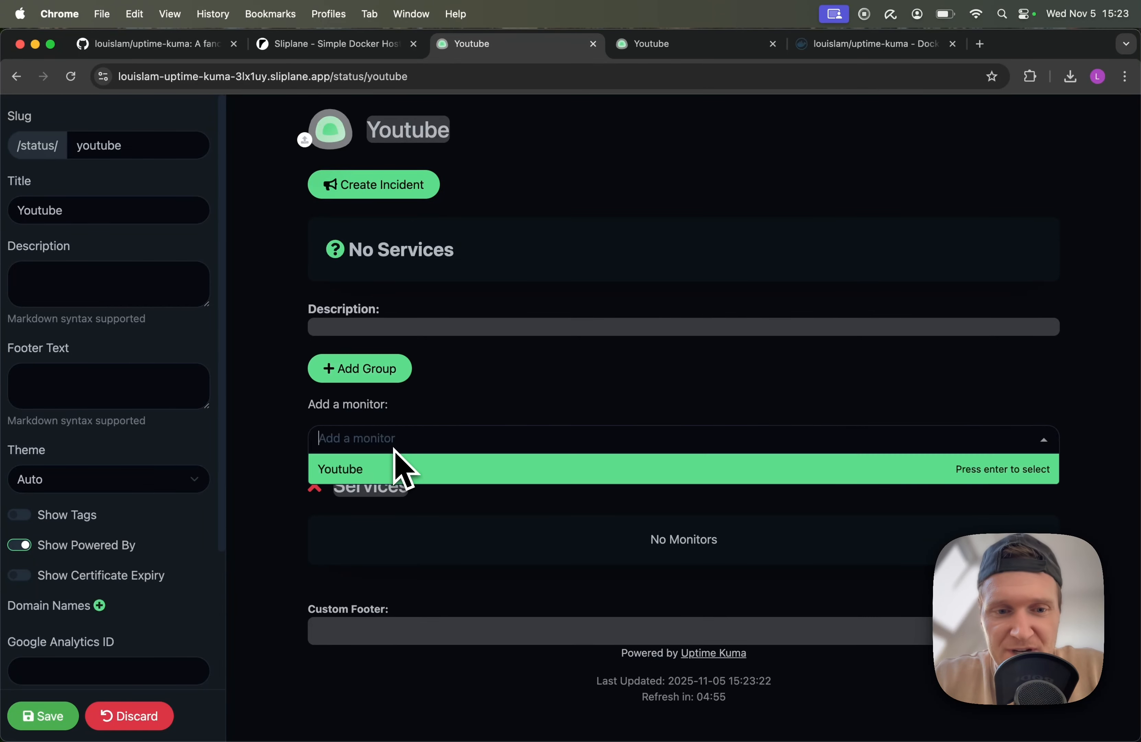
pyautogui.click(355, 471)
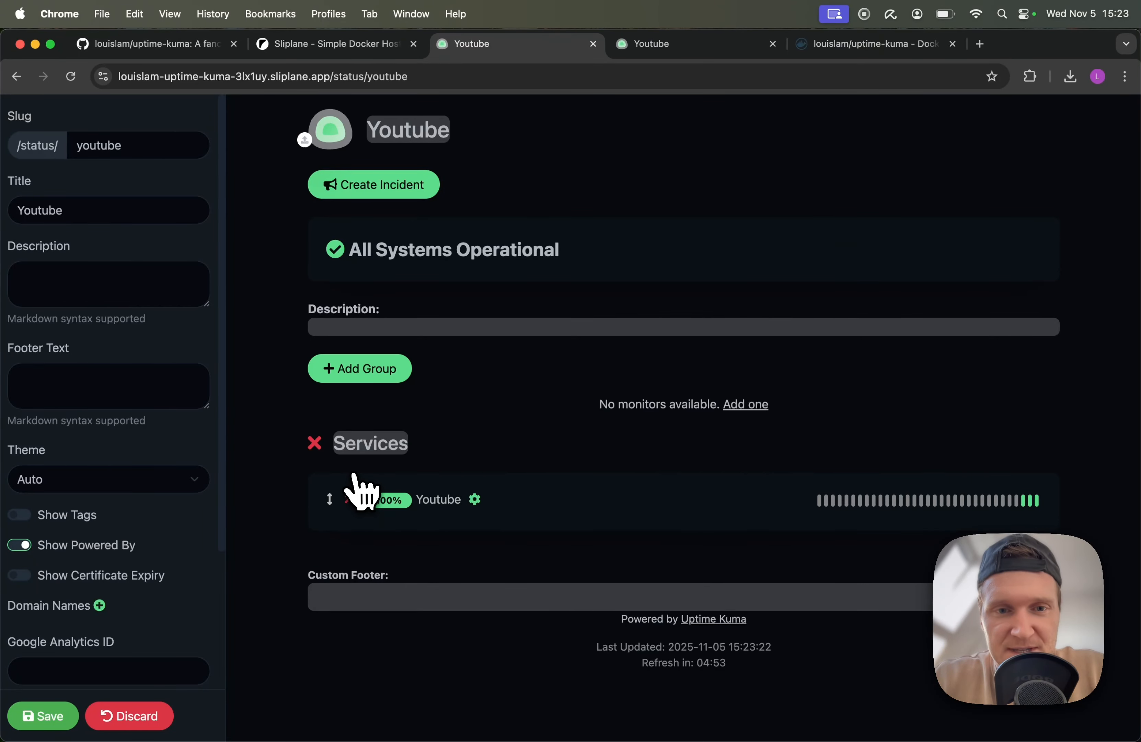
pyautogui.click(53, 715)
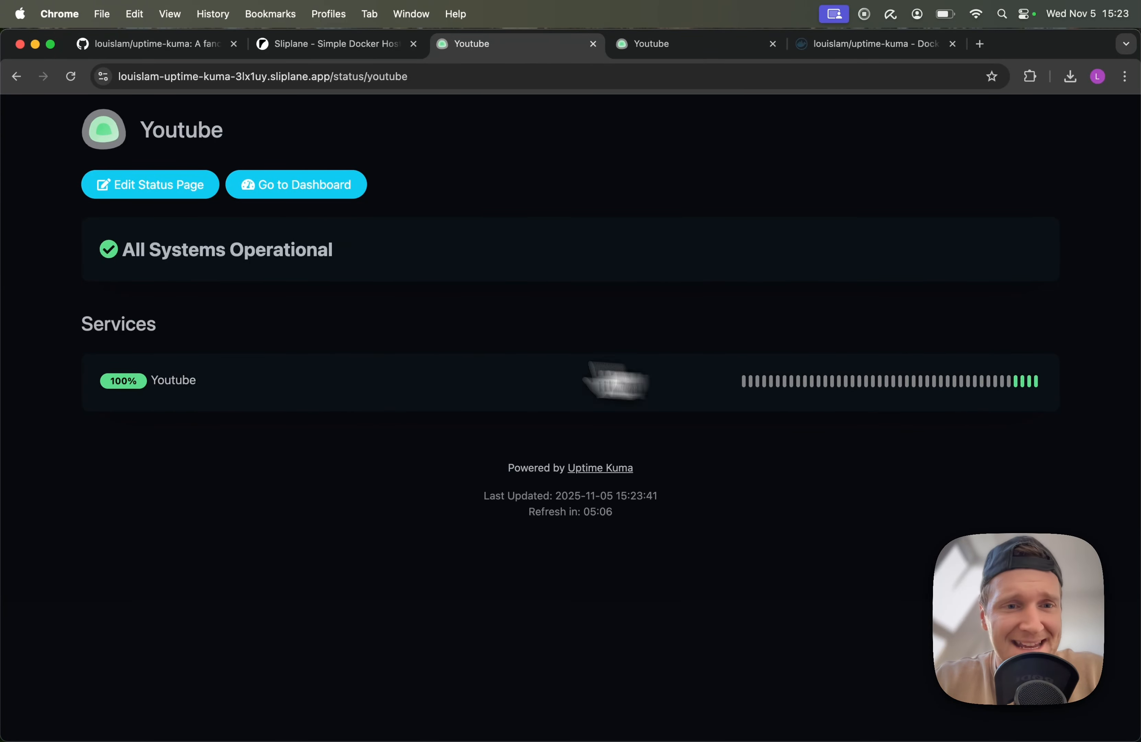
pyautogui.click(309, 191)
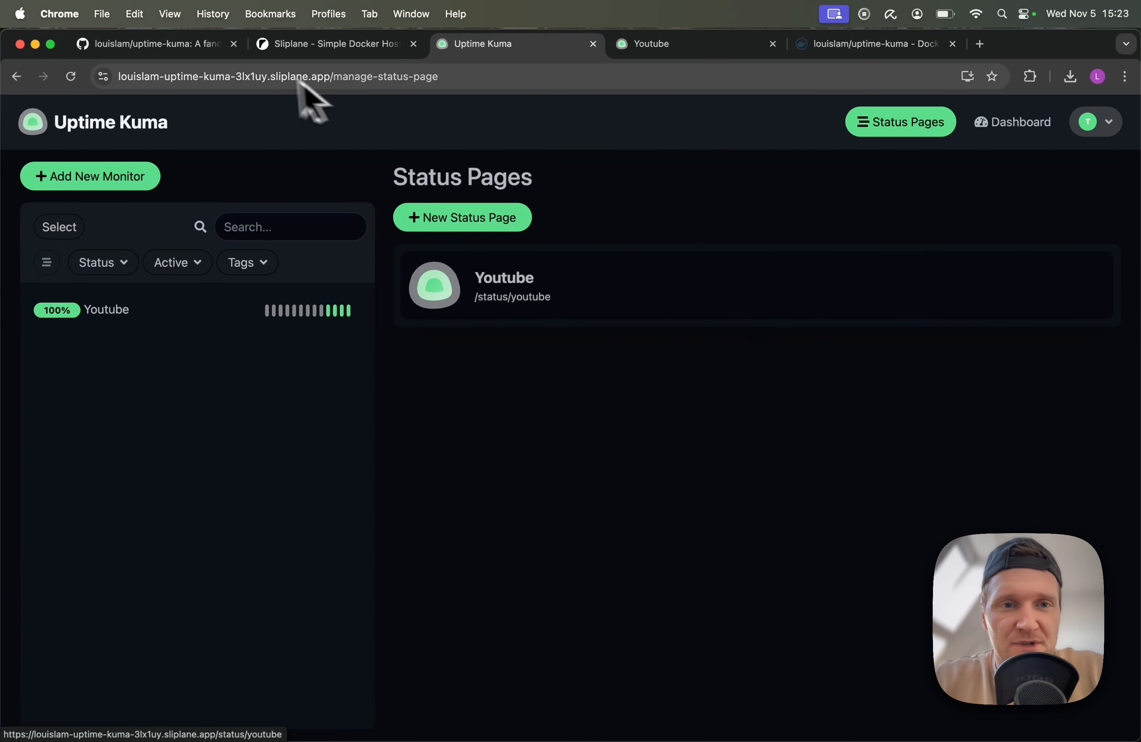
pyautogui.moveTo(336, 77); pyautogui.dragTo(573, 77)
pyautogui.write('st')
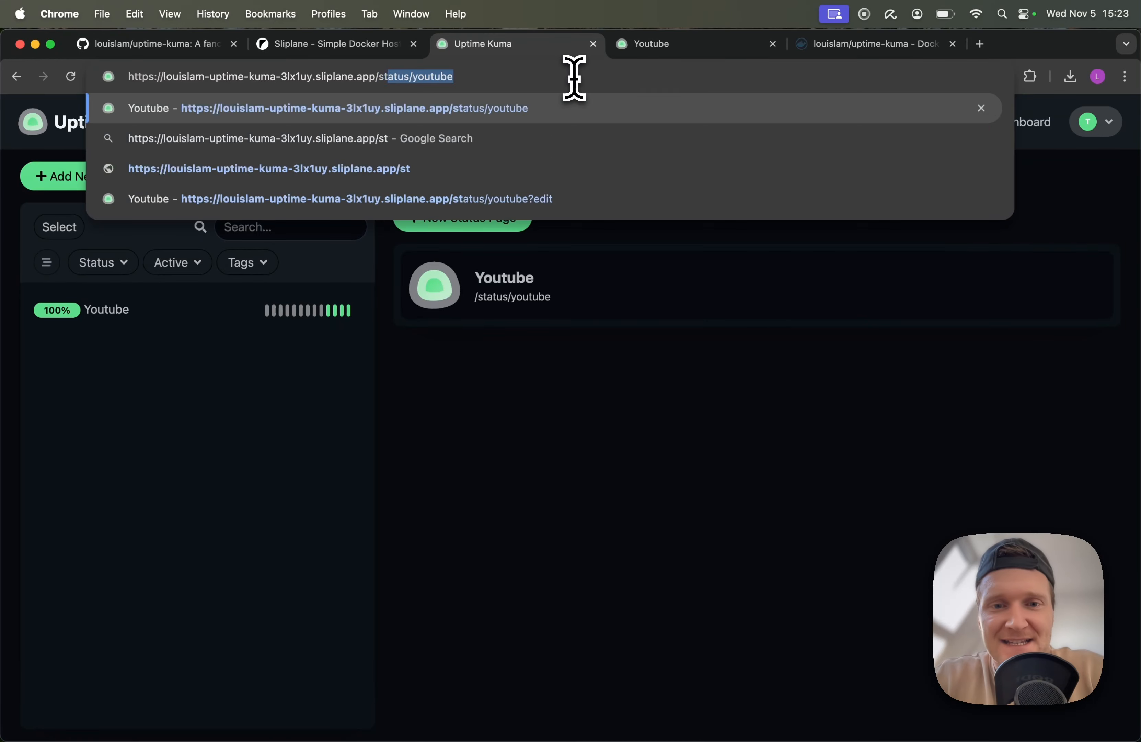
pyautogui.write('atus/youtub')
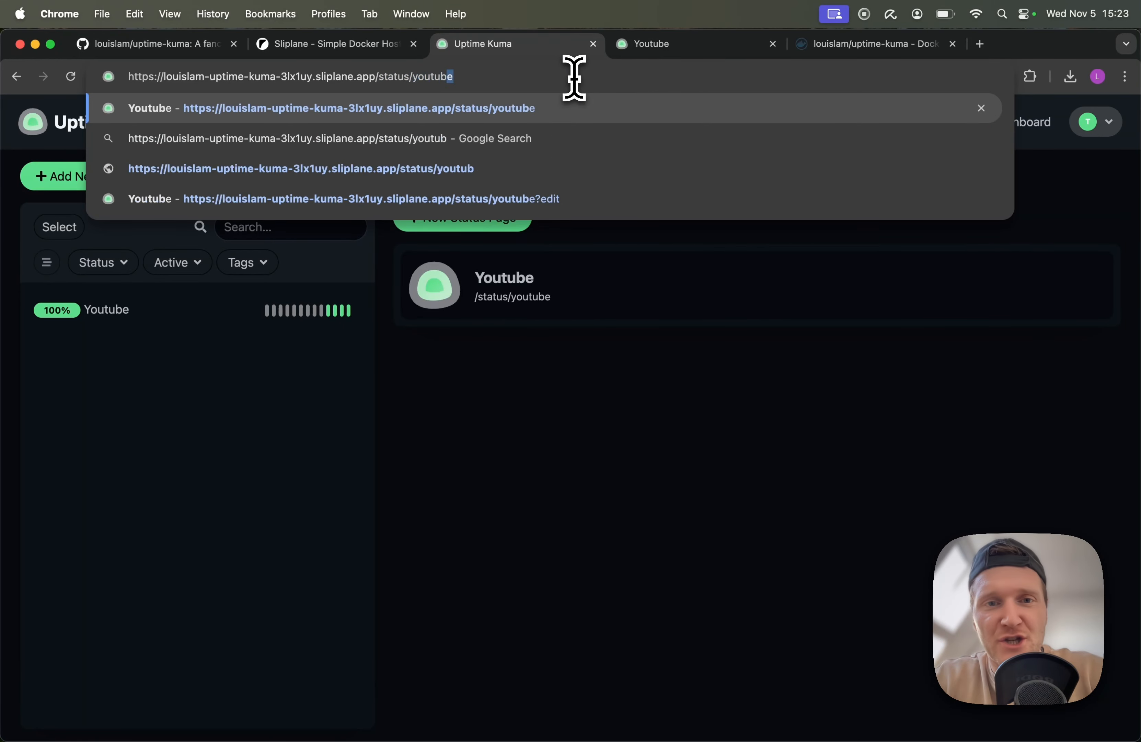
pyautogui.press('Return')
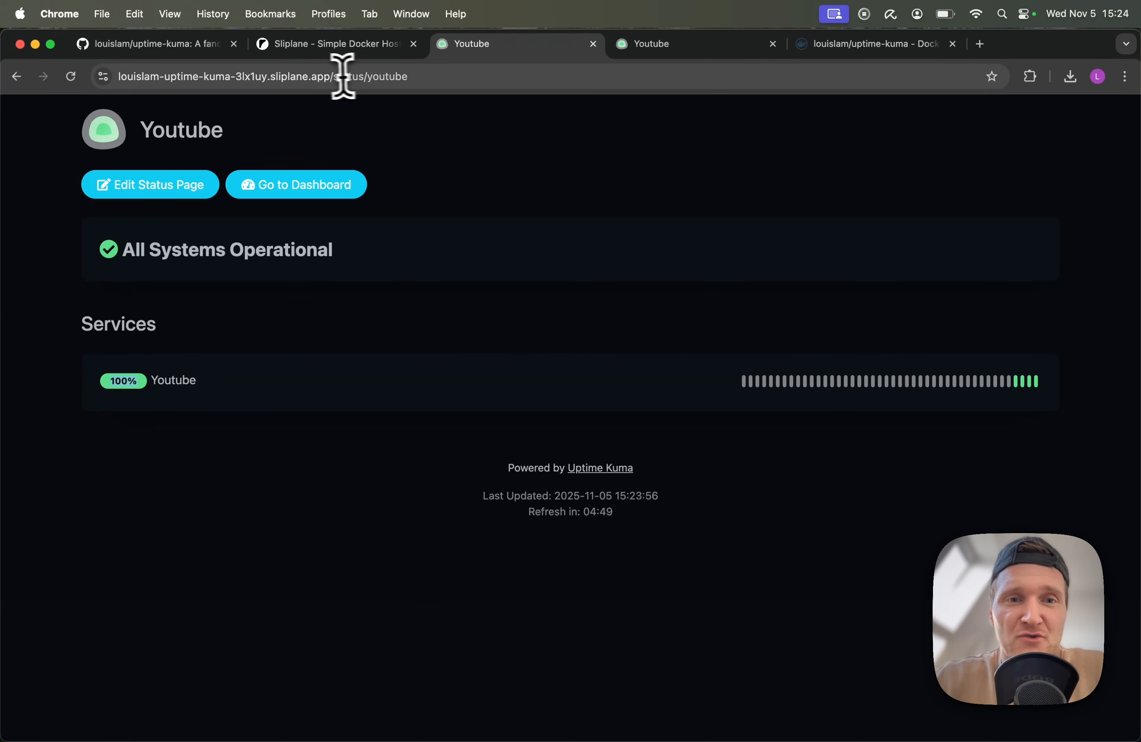
pyautogui.moveTo(343, 77); pyautogui.dragTo(502, 79)
pyautogui.click(341, 195)
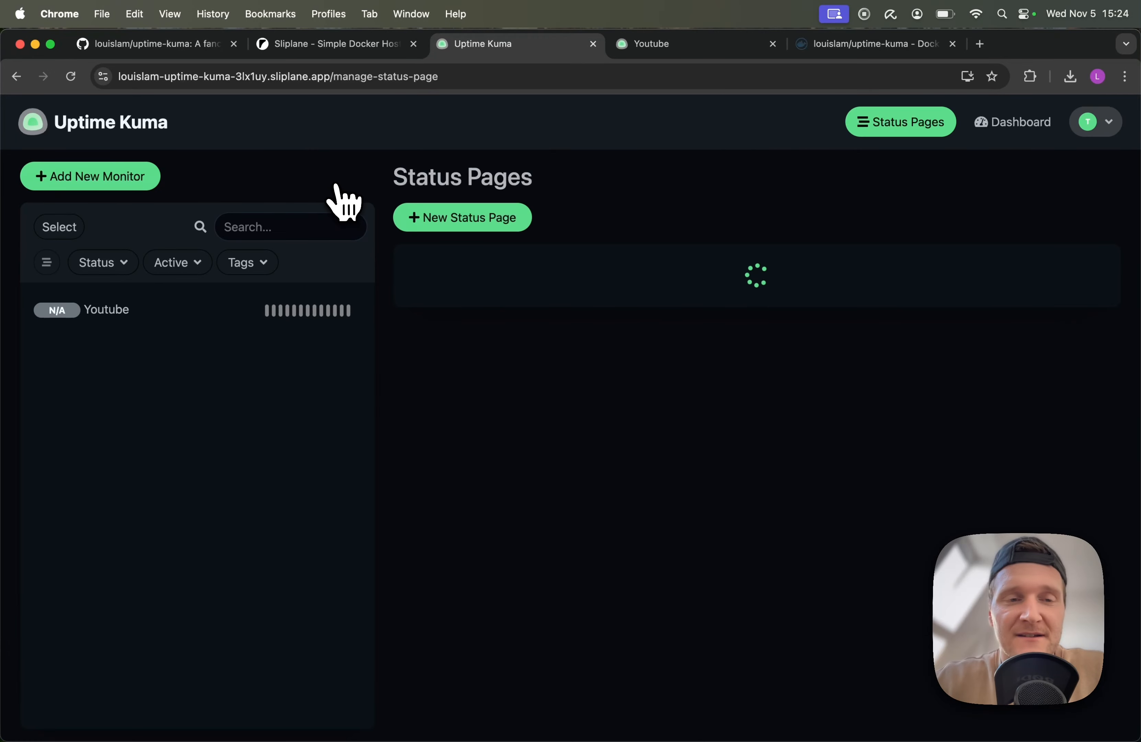
# In Settings > Notifications, begin a new notification and choose Email (SMTP) as the type
pyautogui.click(1109, 124)
pyautogui.click(1059, 233)
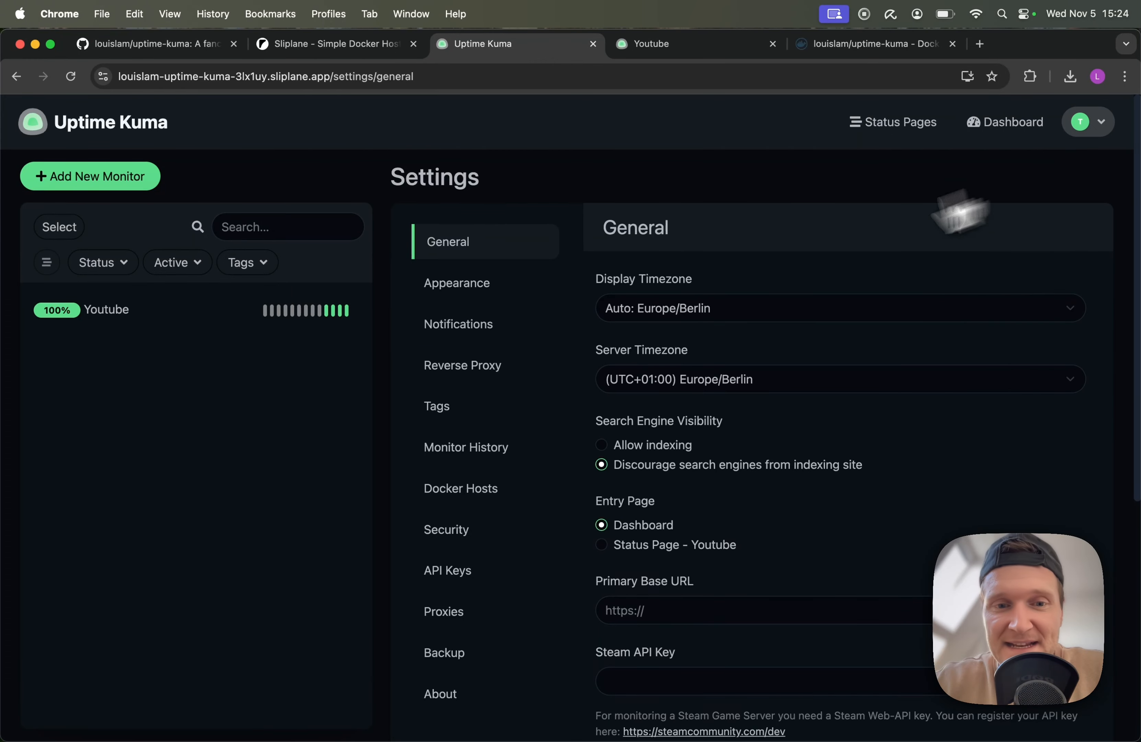
pyautogui.click(466, 328)
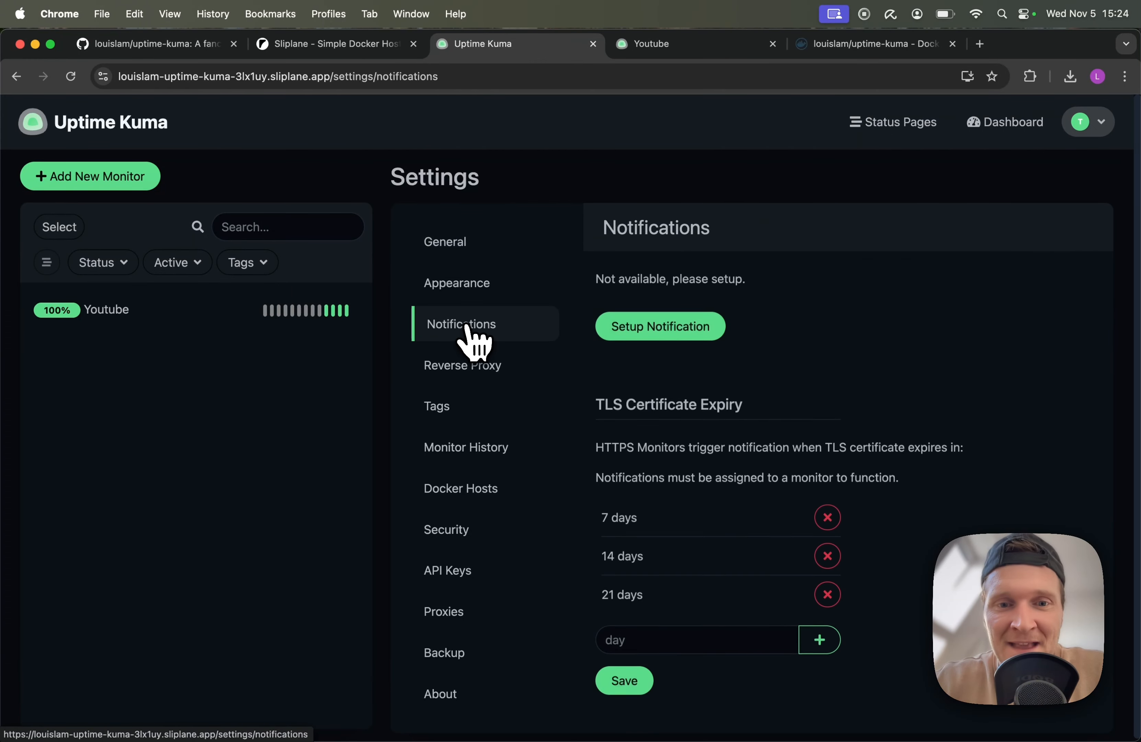
pyautogui.scroll(-1, 901, 318)
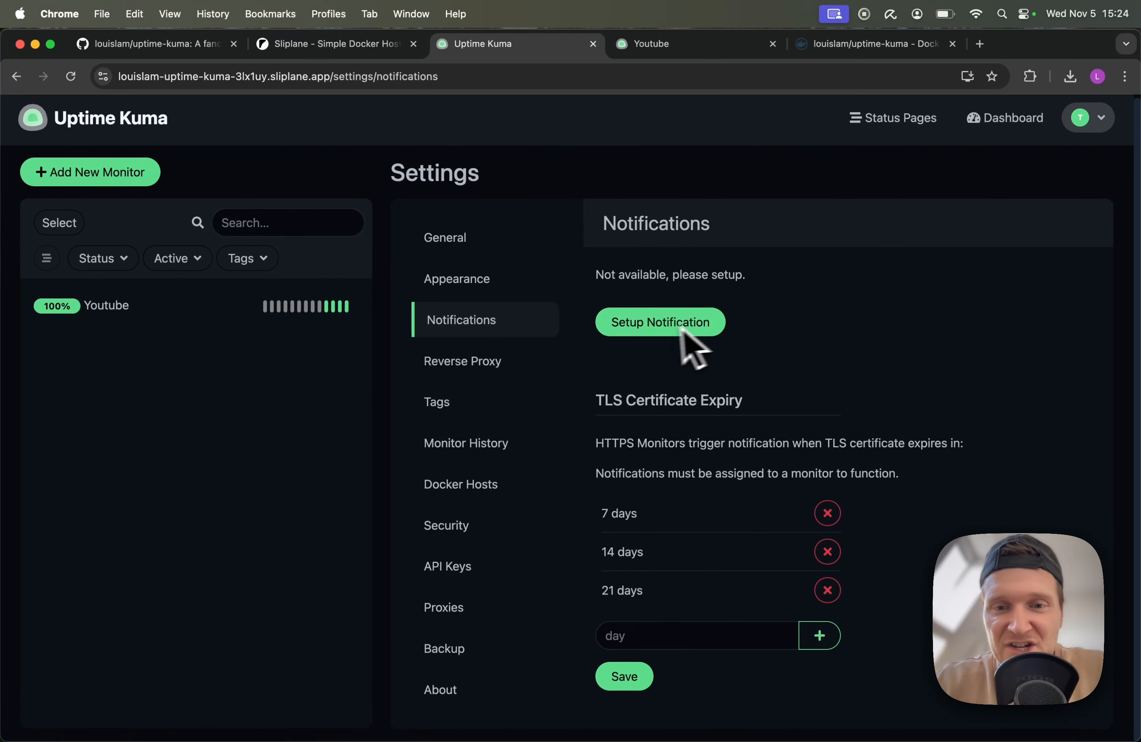
pyautogui.click(664, 330)
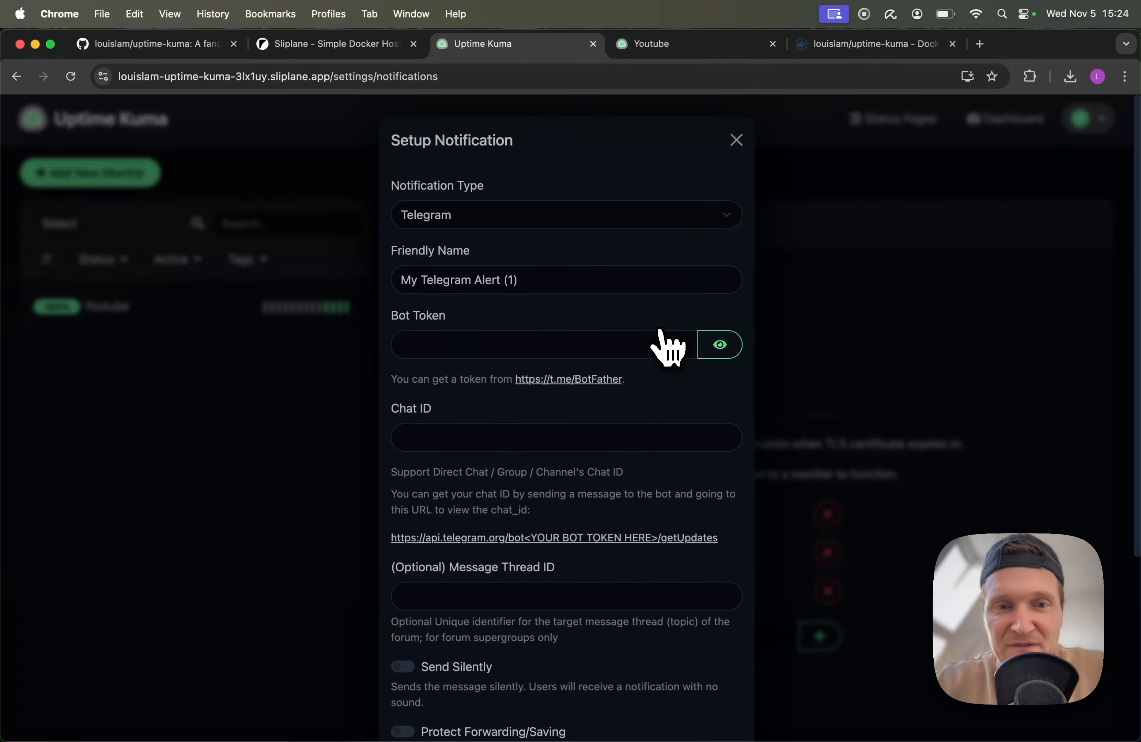
pyautogui.click(497, 214)
pyautogui.scroll(10, 520, 248)
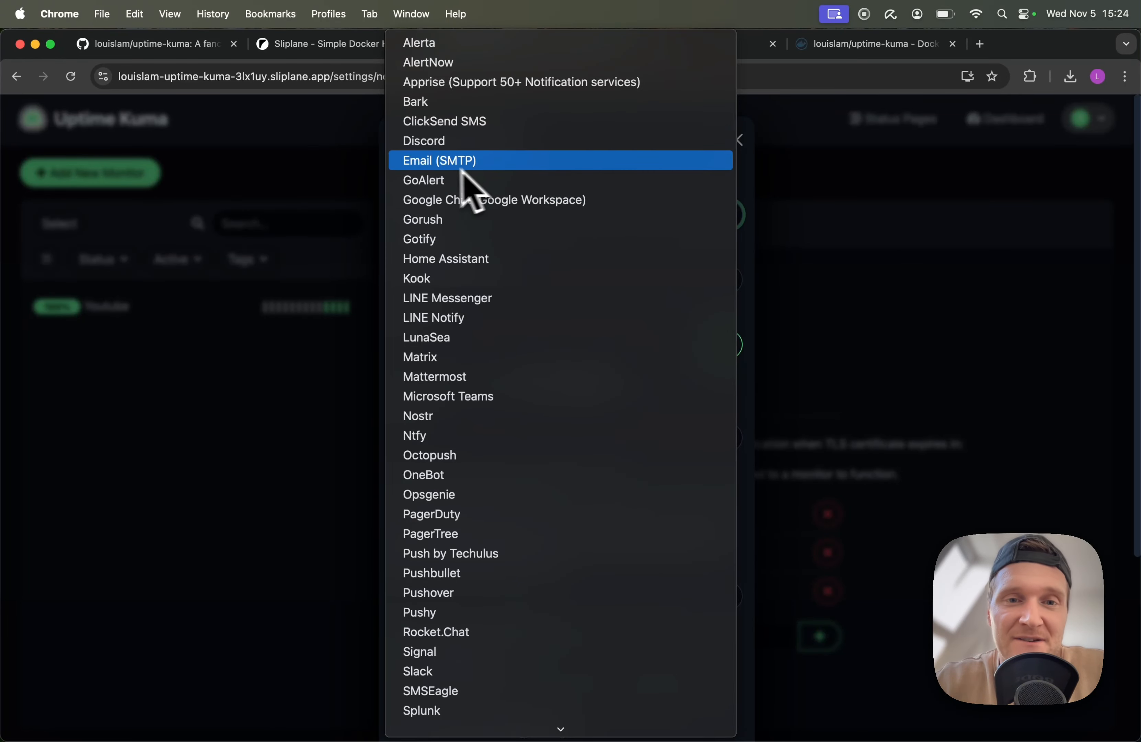
pyautogui.click(496, 166)
# Close the notification setup without saving and go back to the main dashboard
pyautogui.scroll(-4, 484, 347)
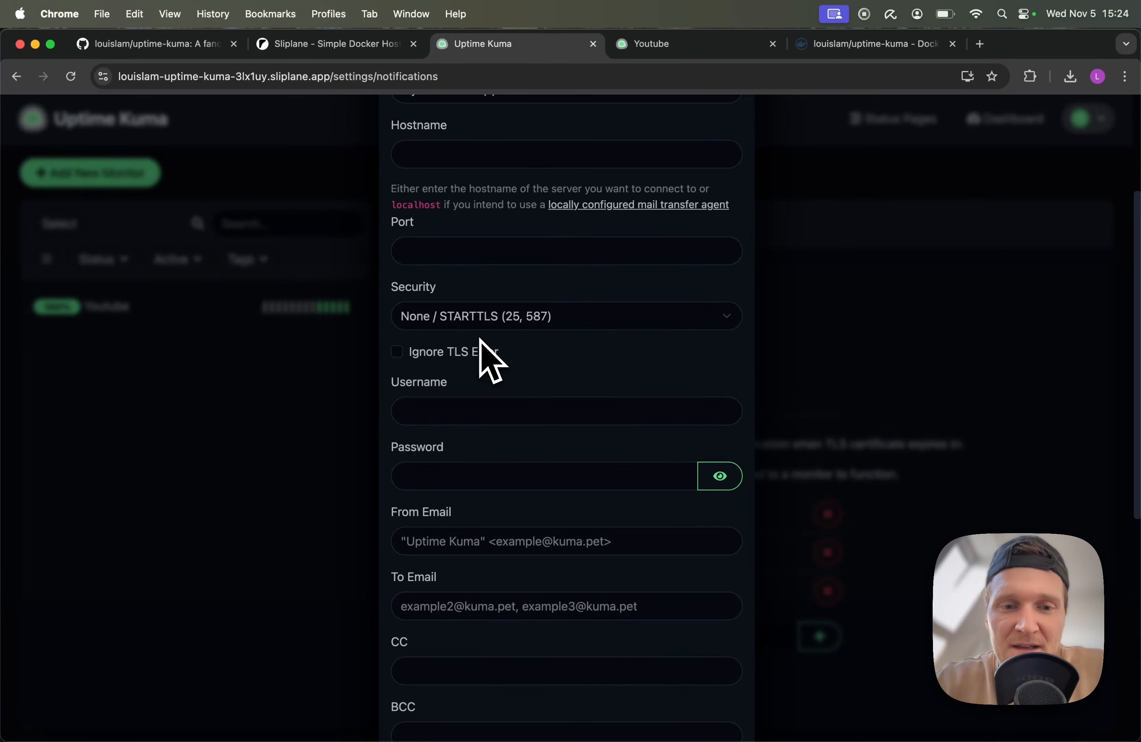
pyautogui.scroll(-9, 481, 340)
pyautogui.scroll(3, 481, 340)
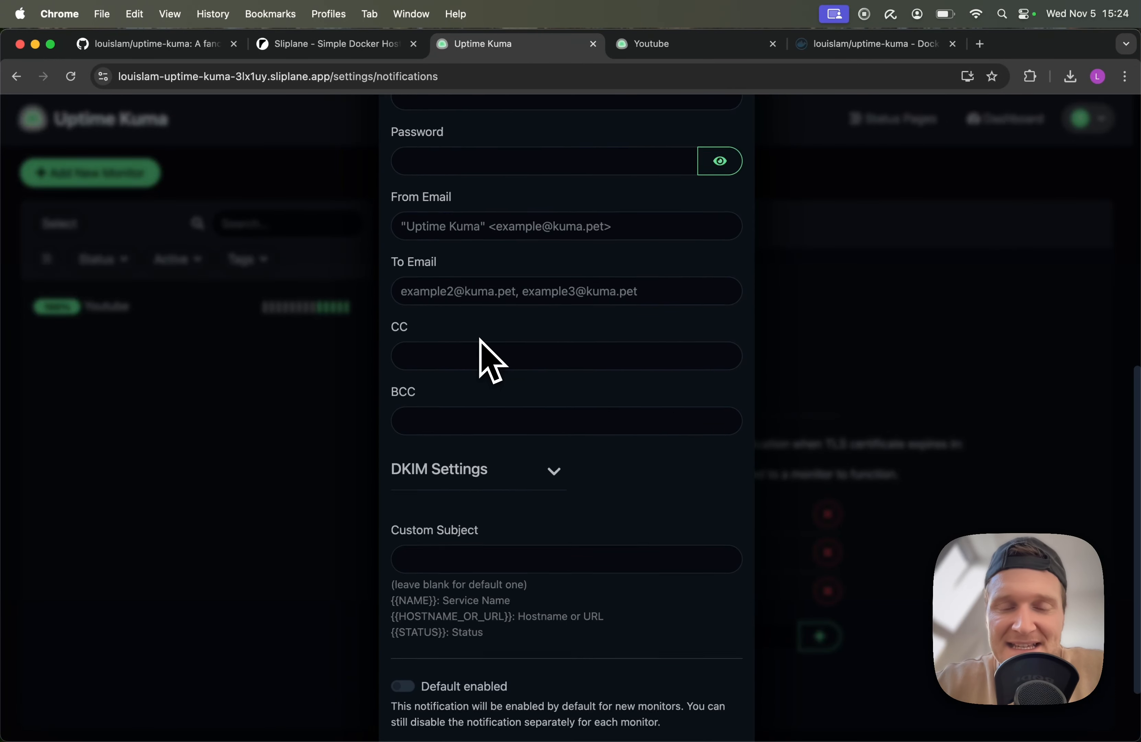
pyautogui.scroll(8, 480, 340)
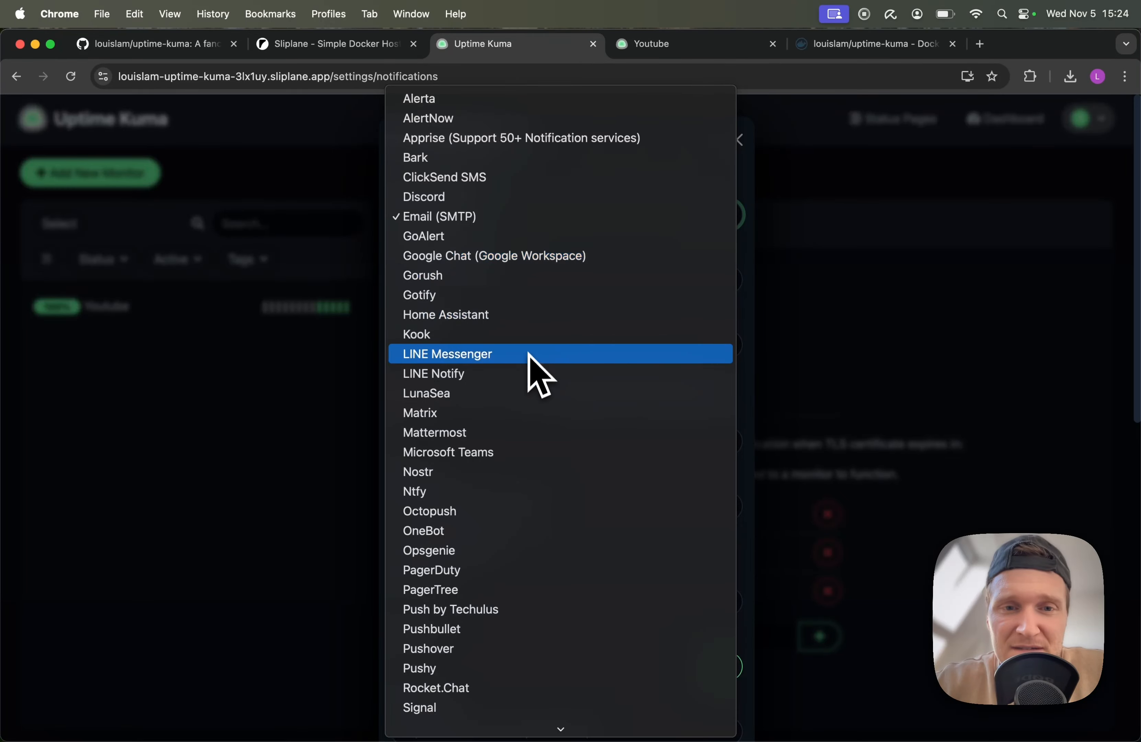
pyautogui.scroll(-1, 533, 359)
pyautogui.scroll(-5, 530, 357)
pyautogui.scroll(-5, 533, 358)
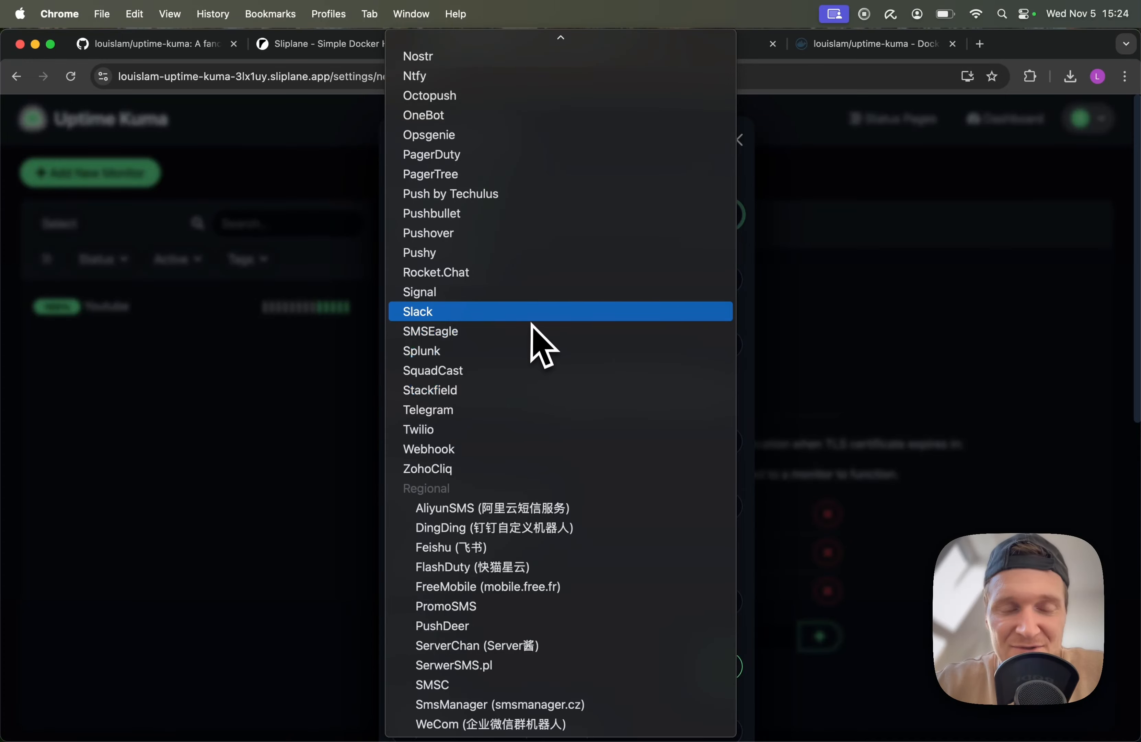
pyautogui.click(959, 308)
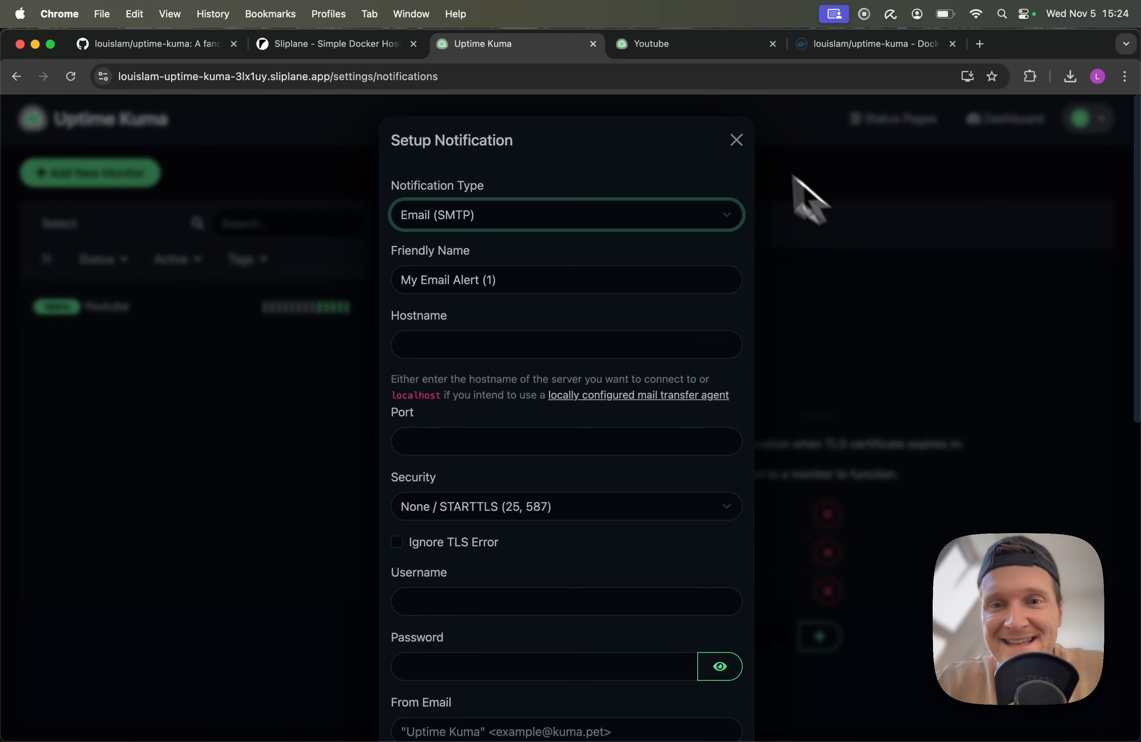
pyautogui.click(737, 141)
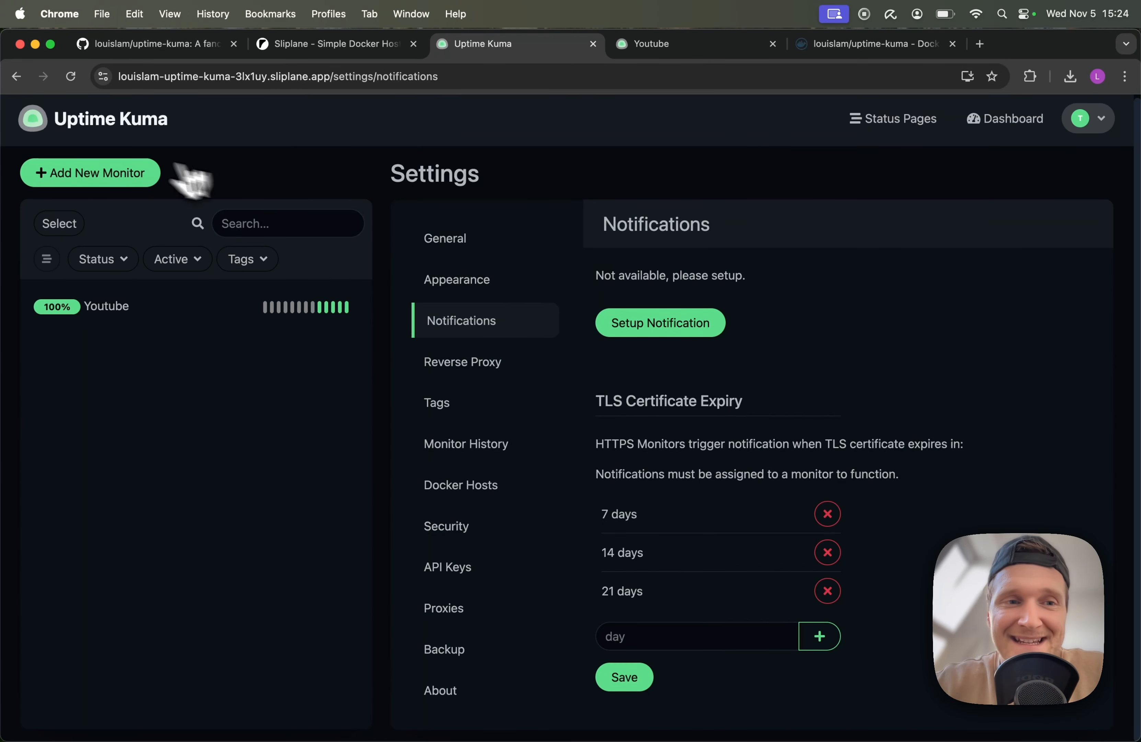
pyautogui.click(93, 126)
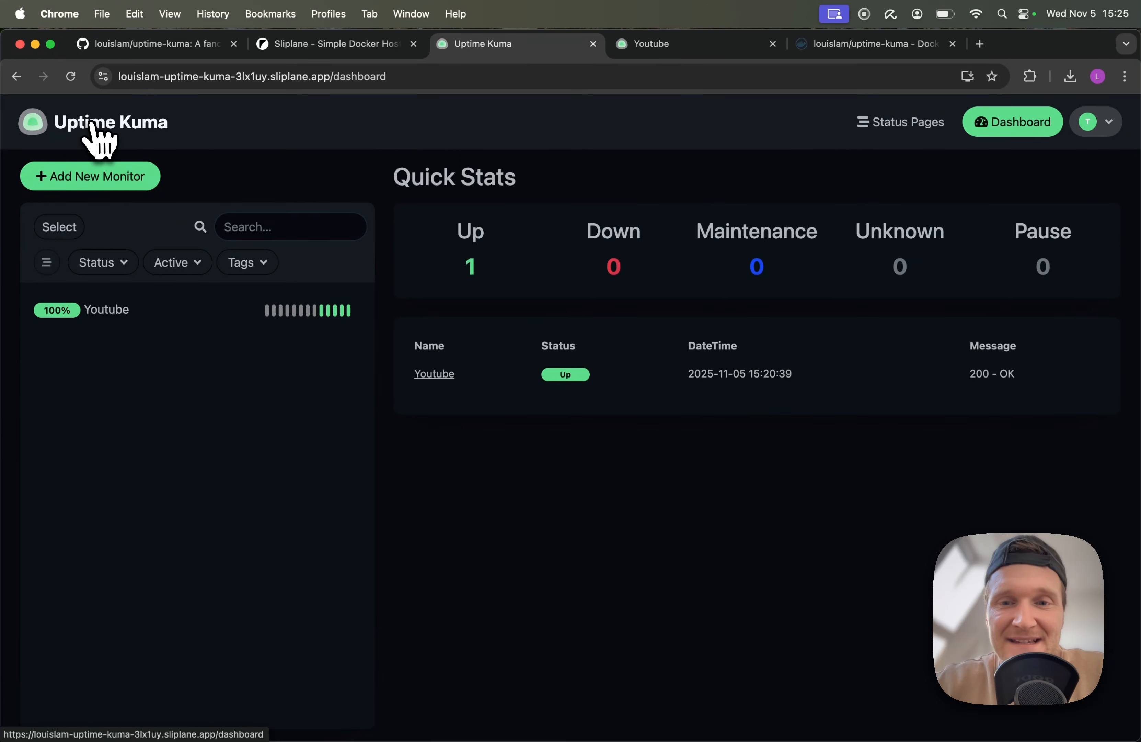